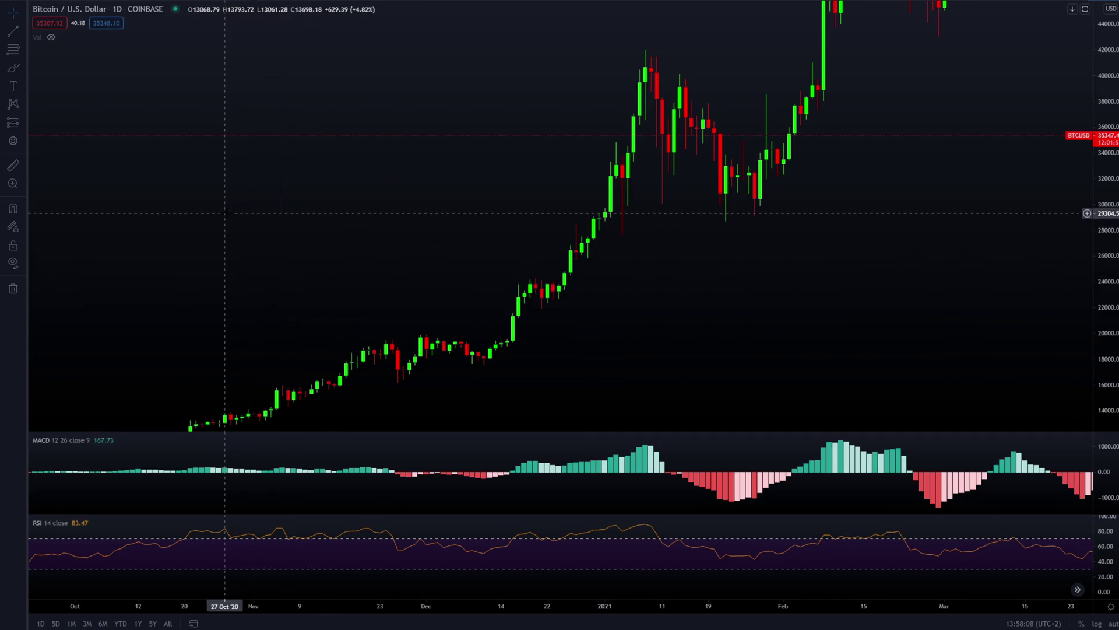
# Step: Draw a Fib Retracement from the late-November 2020 swing low near 16,200 up to the January 2021 high near 42,000, extending into late February
pyautogui.click(24, 52)
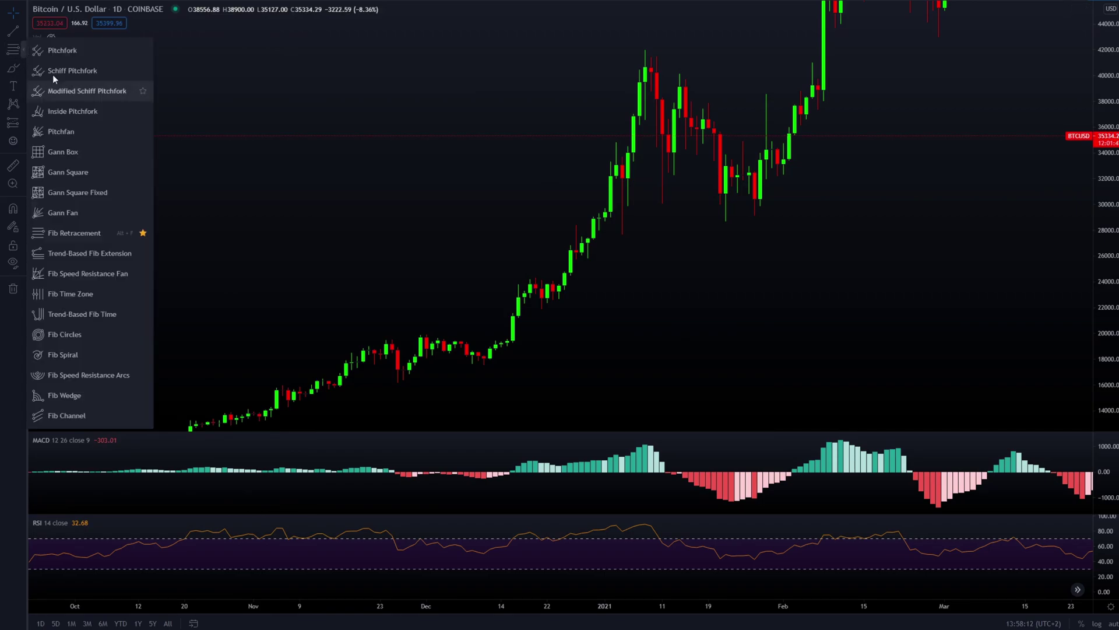
pyautogui.click(68, 233)
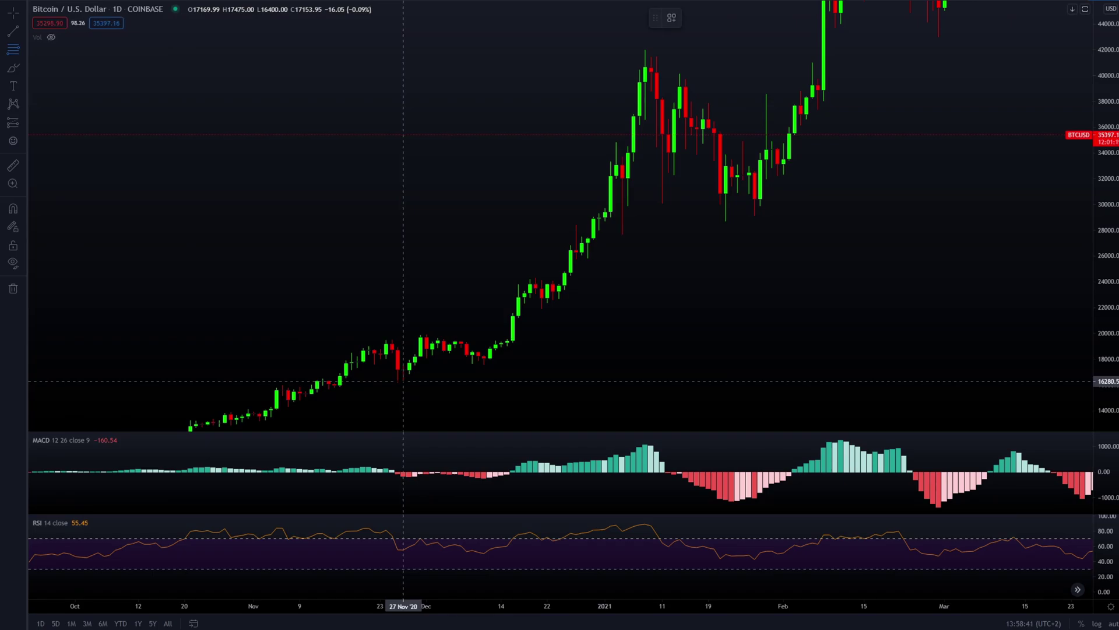
pyautogui.click(397, 382)
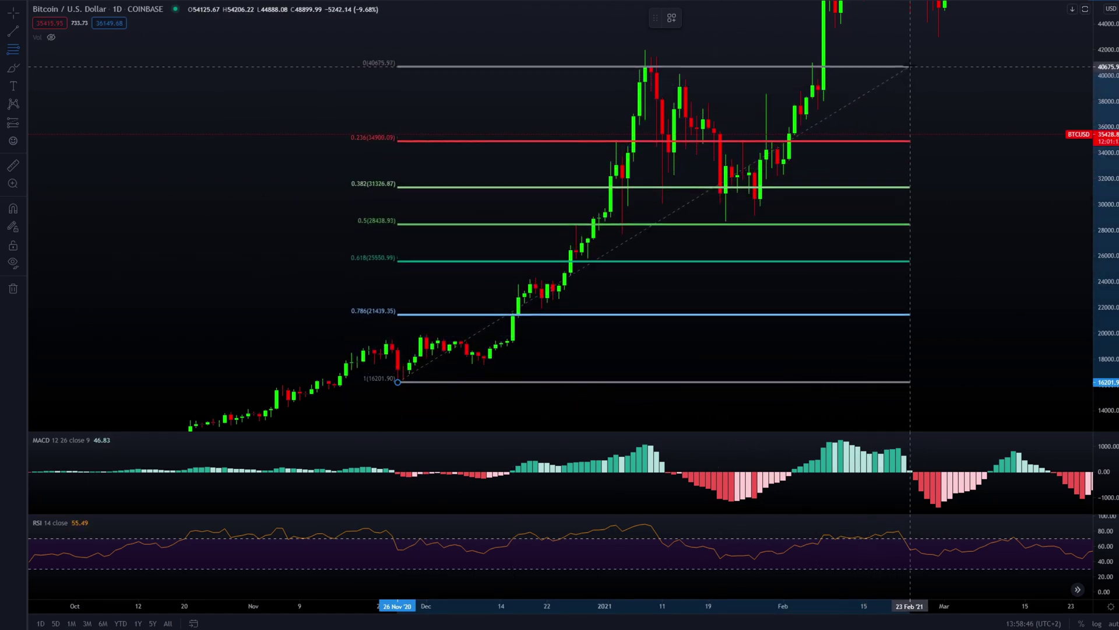
pyautogui.click(921, 50)
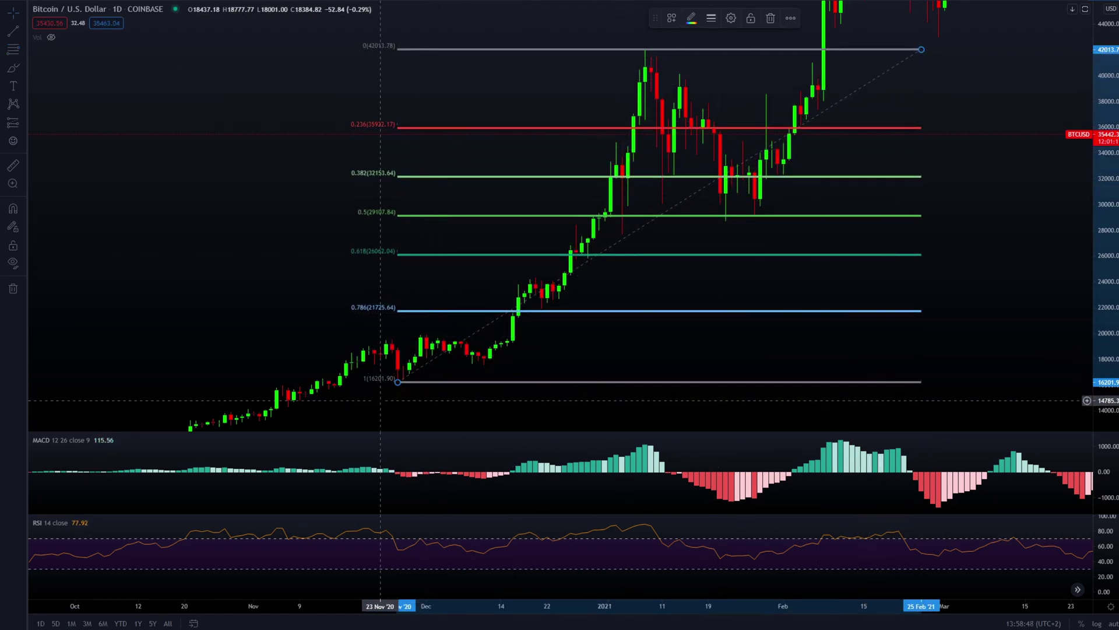
# Step: Use the Brush to mark the retracement's 1 level, undo that mark, and circle the 0 level label
pyautogui.click(13, 70)
pyautogui.moveTo(415, 360); pyautogui.dragTo(374, 359)
pyautogui.hotkey('ctrl', 'z')
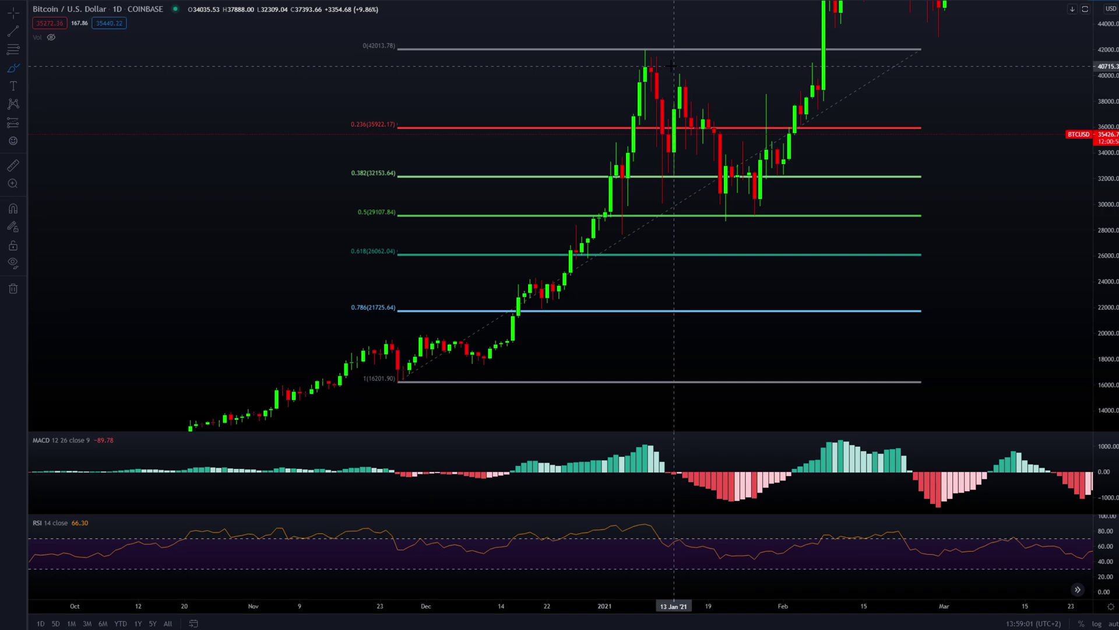
pyautogui.moveTo(413, 32)
pyautogui.mouseDown()
pyautogui.moveTo(345, 63)
pyautogui.moveTo(408, 28)
pyautogui.moveTo(365, 71)
pyautogui.moveTo(413, 32)
pyautogui.mouseUp()
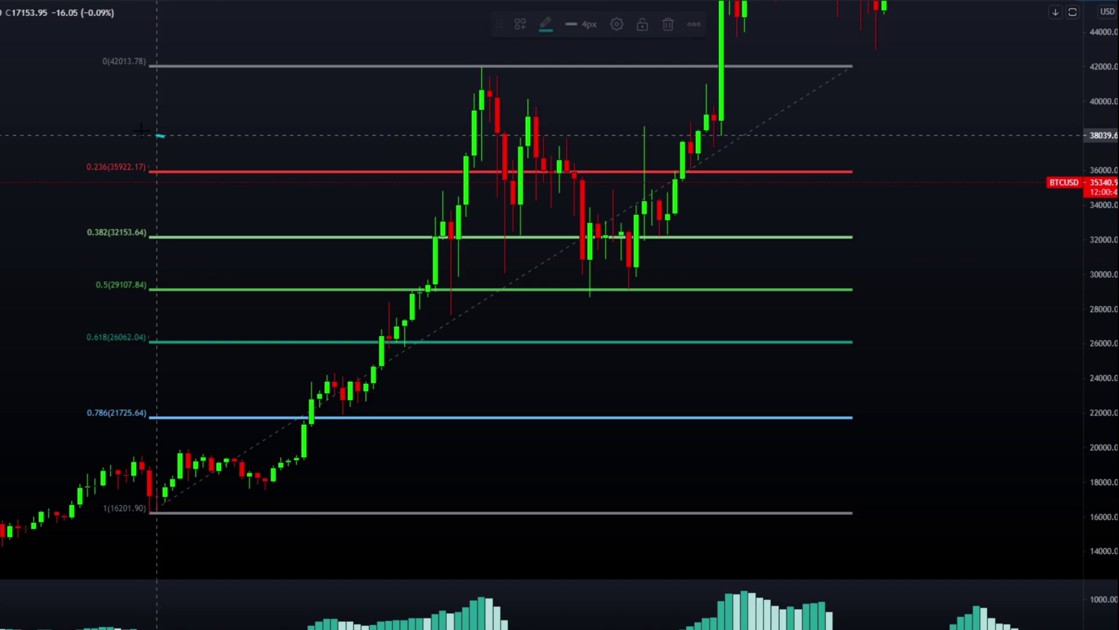
# Step: Circle the 0.236 level label with the Brush twice, removing the circle each time
pyautogui.moveTo(407, 100)
pyautogui.mouseDown()
pyautogui.moveTo(343, 98)
pyautogui.moveTo(351, 142)
pyautogui.moveTo(352, 131)
pyautogui.mouseUp()
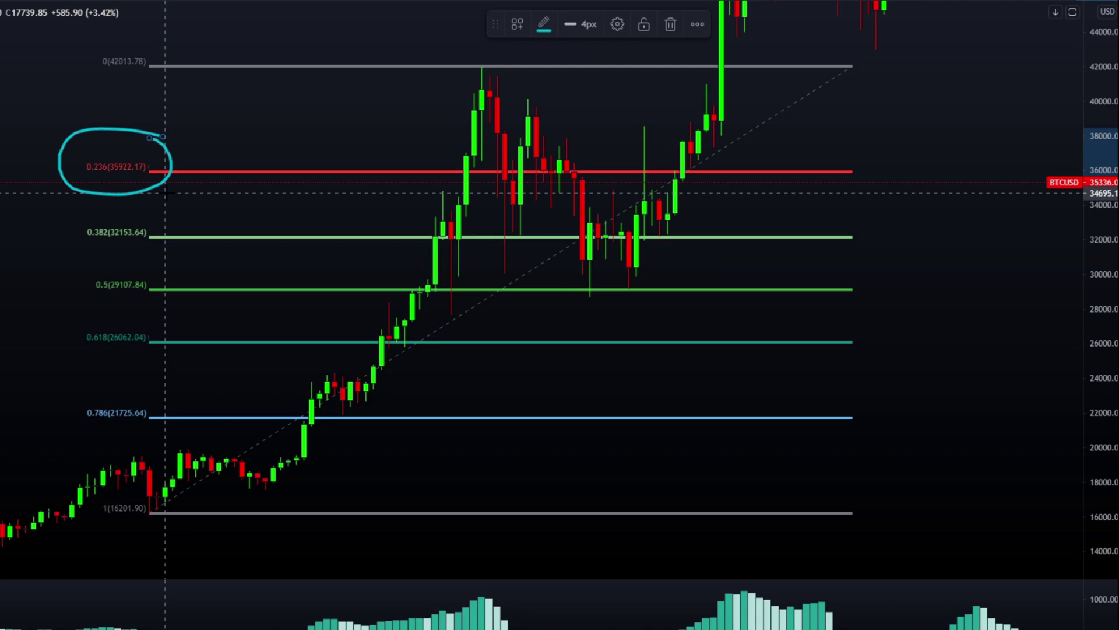
pyautogui.press('Delete')
pyautogui.moveTo(162, 138)
pyautogui.mouseDown()
pyautogui.moveTo(124, 135)
pyautogui.moveTo(117, 195)
pyautogui.moveTo(103, 133)
pyautogui.moveTo(149, 187)
pyautogui.mouseUp()
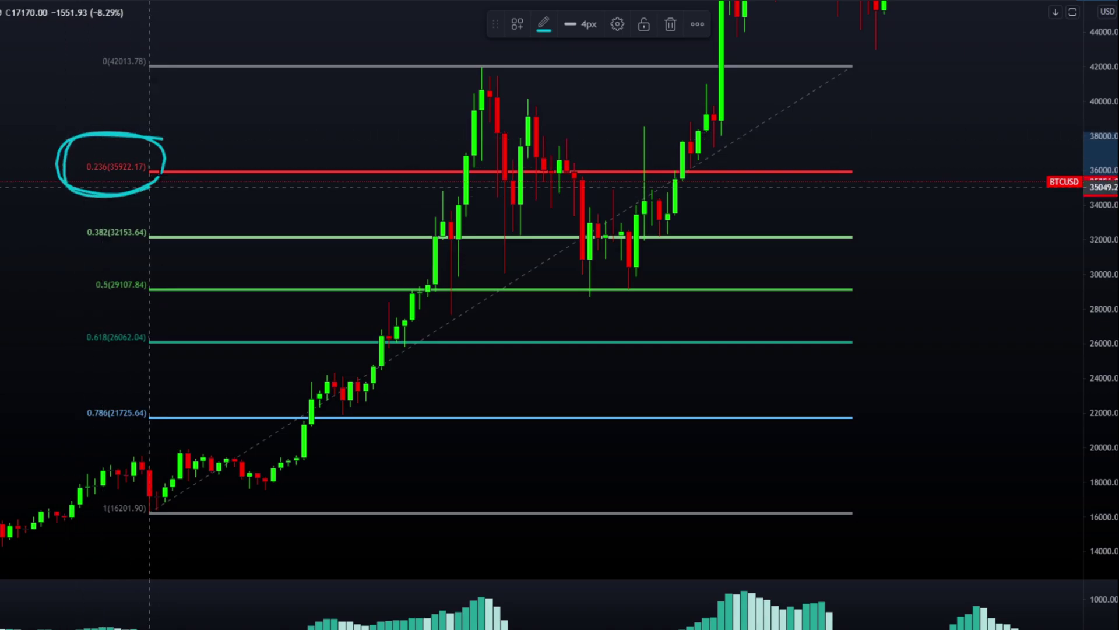
pyautogui.hotkey('ctrl', 'z')
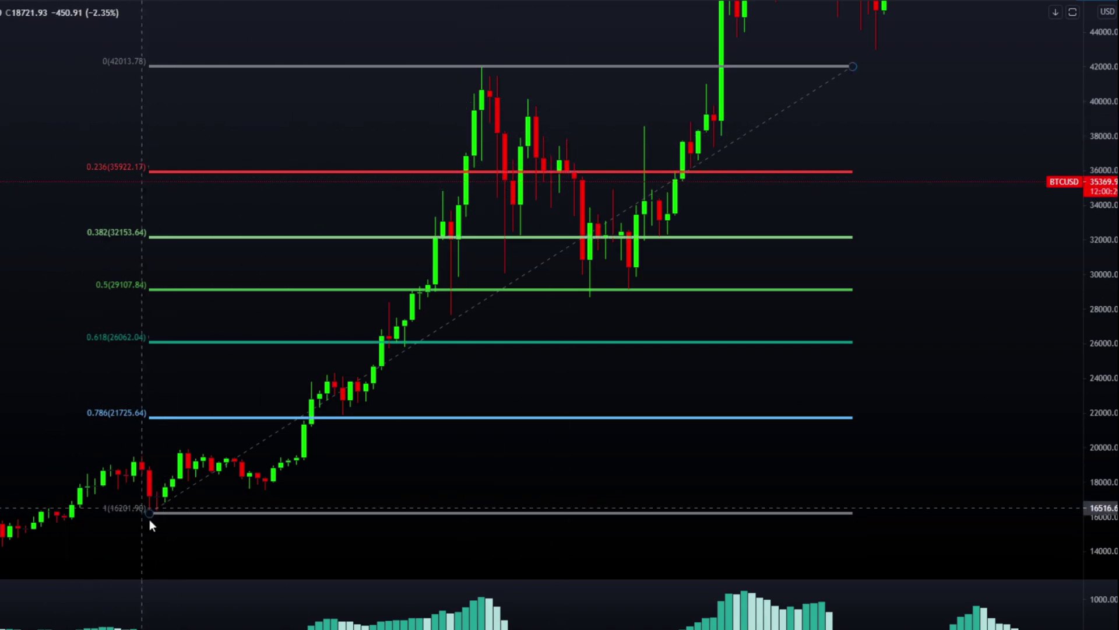
# Step: Brush an upward arrow from the swing low to the peak and a pullback arrow down to the 0.236 level, undoing the extra stroke
pyautogui.moveTo(167, 510)
pyautogui.mouseDown()
pyautogui.moveTo(256, 459)
pyautogui.moveTo(326, 384)
pyautogui.moveTo(467, 137)
pyautogui.moveTo(483, 61)
pyautogui.moveTo(466, 56)
pyautogui.moveTo(567, 115)
pyautogui.moveTo(588, 152)
pyautogui.moveTo(582, 164)
pyautogui.moveTo(598, 141)
pyautogui.mouseUp()
pyautogui.click(521, 73)
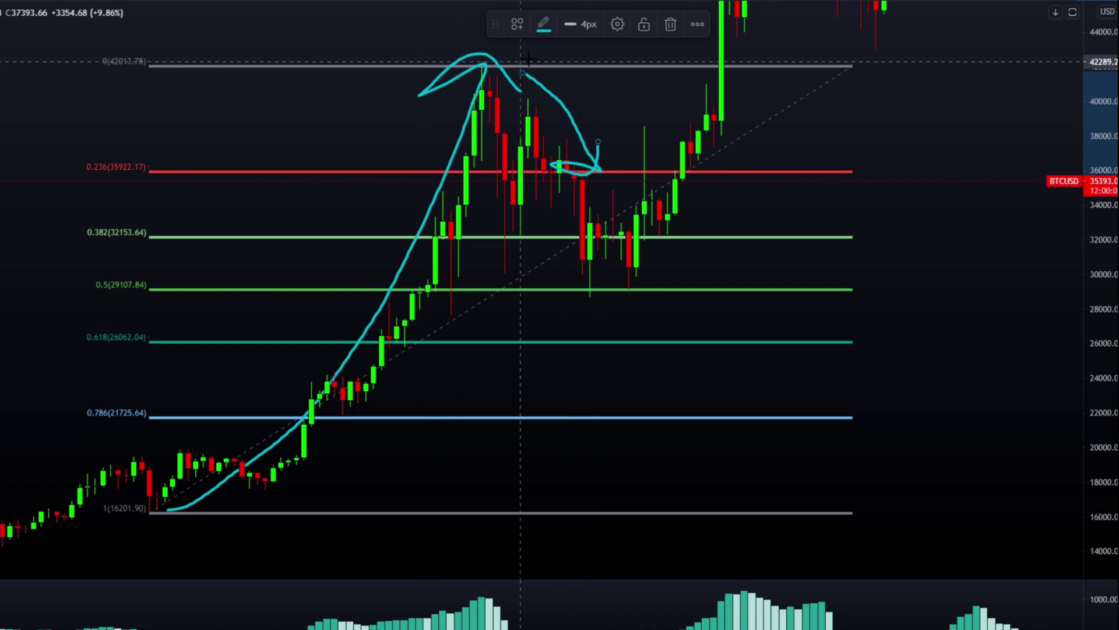
pyautogui.moveTo(535, 55)
pyautogui.mouseDown()
pyautogui.moveTo(450, 51)
pyautogui.moveTo(551, 55)
pyautogui.moveTo(413, 63)
pyautogui.mouseUp()
pyautogui.hotkey('ctrl', 'z')
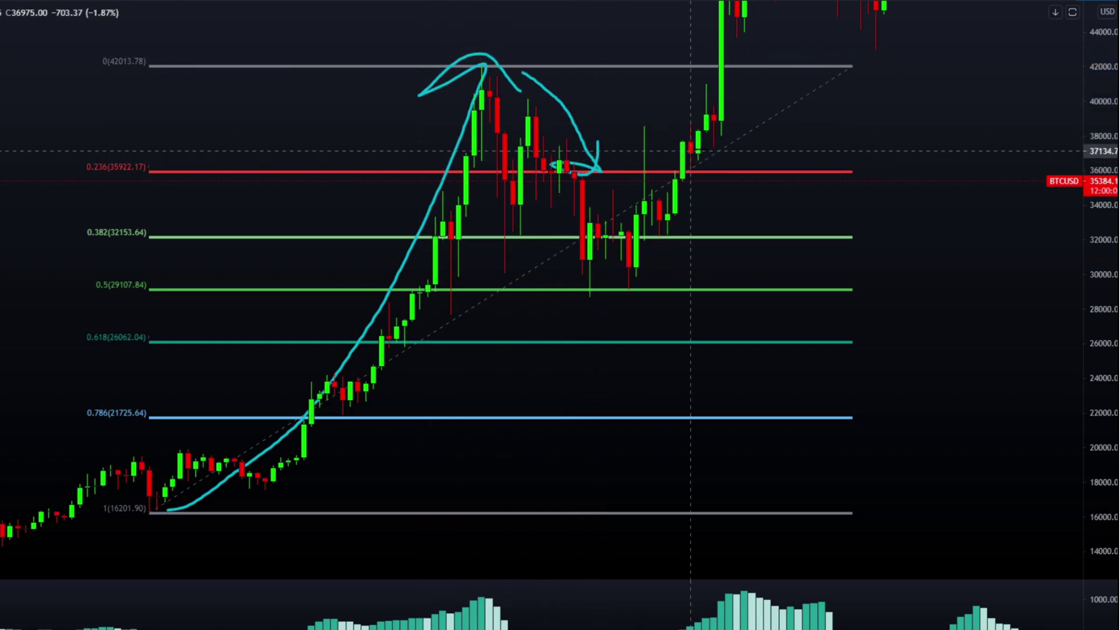
# Step: Circle the candles around the 0.236 line, and undo both that ellipse and the pullback arrow
pyautogui.moveTo(703, 149)
pyautogui.mouseDown()
pyautogui.moveTo(564, 148)
pyautogui.moveTo(622, 196)
pyautogui.mouseUp()
pyautogui.moveTo(702, 148)
pyautogui.mouseDown()
pyautogui.moveTo(483, 166)
pyautogui.moveTo(670, 185)
pyautogui.moveTo(714, 173)
pyautogui.mouseUp()
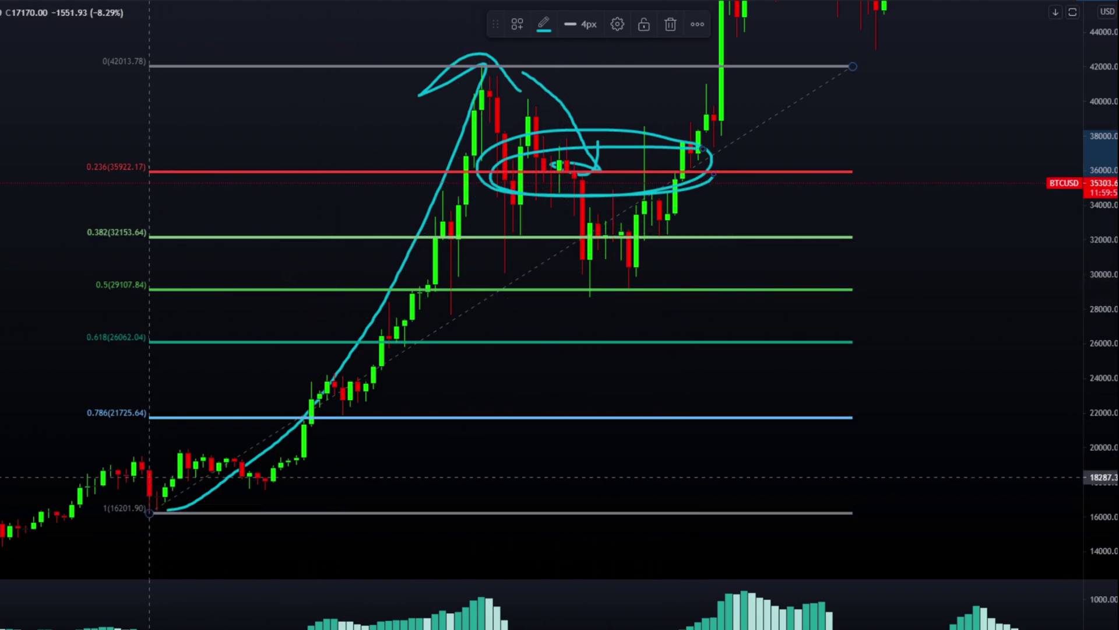
pyautogui.hotkey('ctrl', 'z')
pyautogui.hotkey('ctrl', 'z')
# Step: Repeatedly mark the price zone between the 0 and 0.236 levels with Brush strokes, undoing each mark
pyautogui.moveTo(603, 68)
pyautogui.mouseDown()
pyautogui.moveTo(545, 96)
pyautogui.moveTo(590, 167)
pyautogui.moveTo(548, 76)
pyautogui.moveTo(554, 166)
pyautogui.mouseUp()
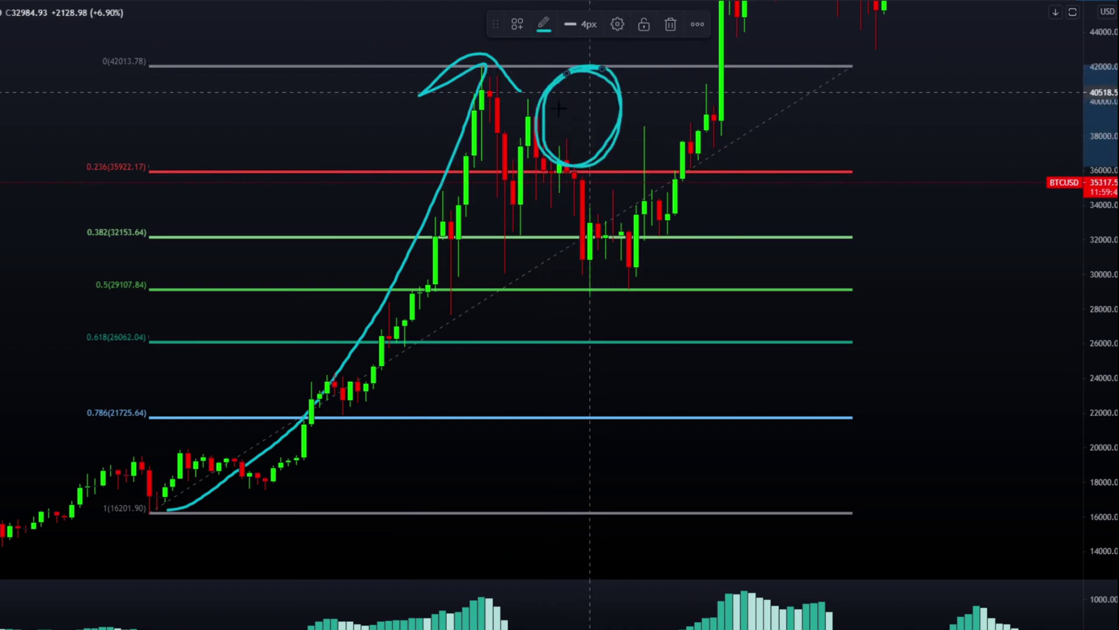
pyautogui.hotkey('ctrl', 'z')
pyautogui.moveTo(628, 70)
pyautogui.mouseDown()
pyautogui.moveTo(519, 154)
pyautogui.moveTo(541, 107)
pyautogui.mouseUp()
pyautogui.hotkey('ctrl', 'z')
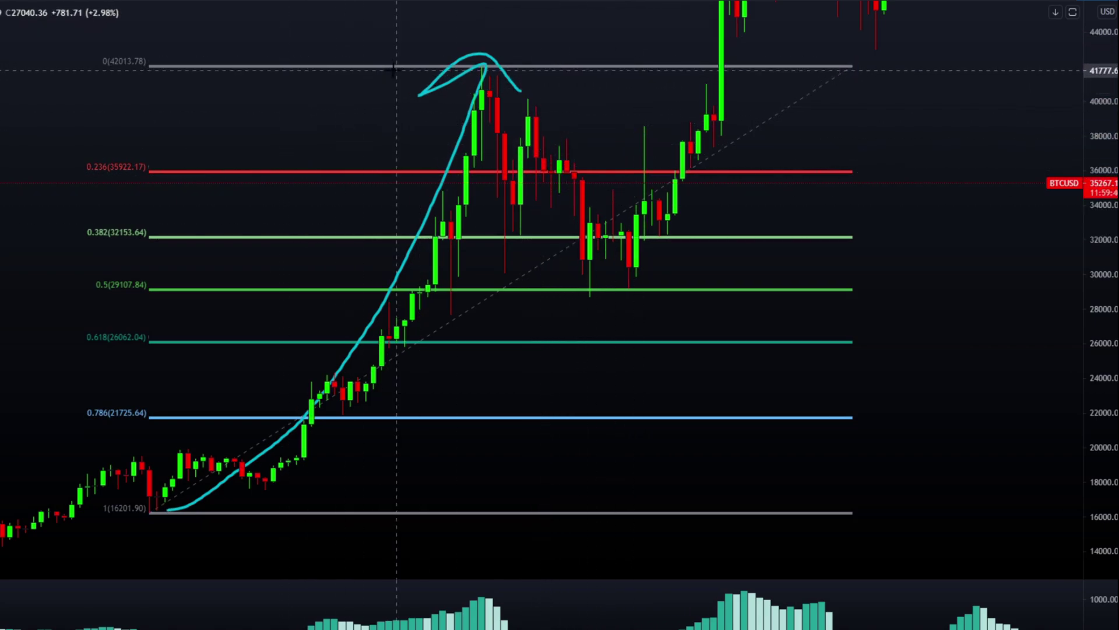
pyautogui.moveTo(394, 67)
pyautogui.mouseDown()
pyautogui.moveTo(382, 67)
pyautogui.moveTo(311, 154)
pyautogui.moveTo(292, 499)
pyautogui.moveTo(379, 473)
pyautogui.moveTo(405, 204)
pyautogui.moveTo(402, 73)
pyautogui.mouseUp()
pyautogui.hotkey('ctrl', 'z')
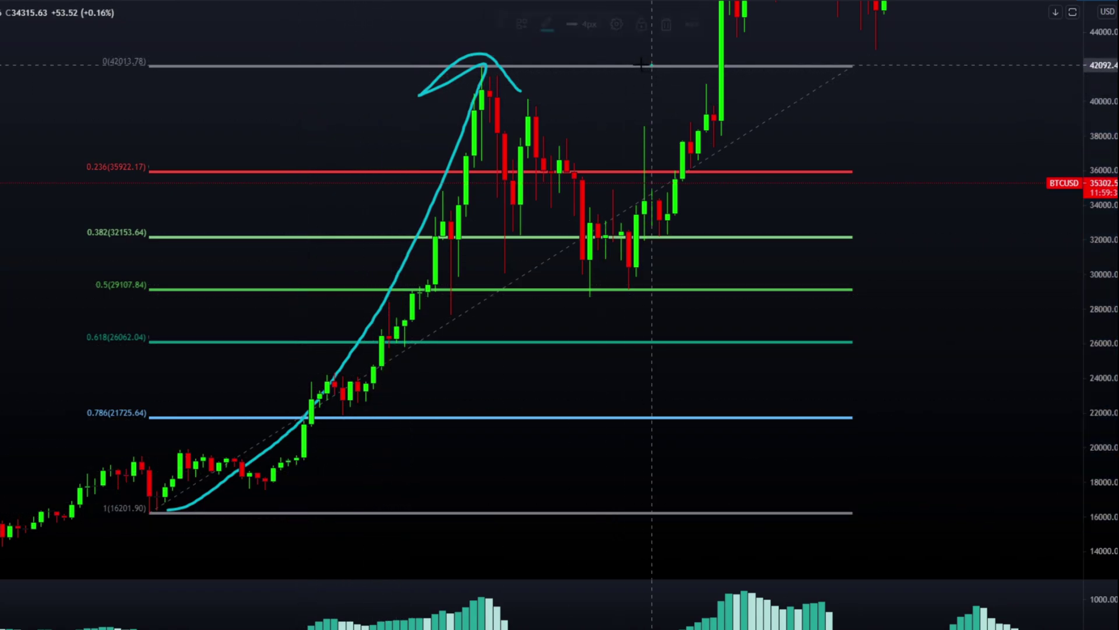
pyautogui.moveTo(647, 66)
pyautogui.mouseDown()
pyautogui.moveTo(576, 148)
pyautogui.moveTo(636, 66)
pyautogui.mouseUp()
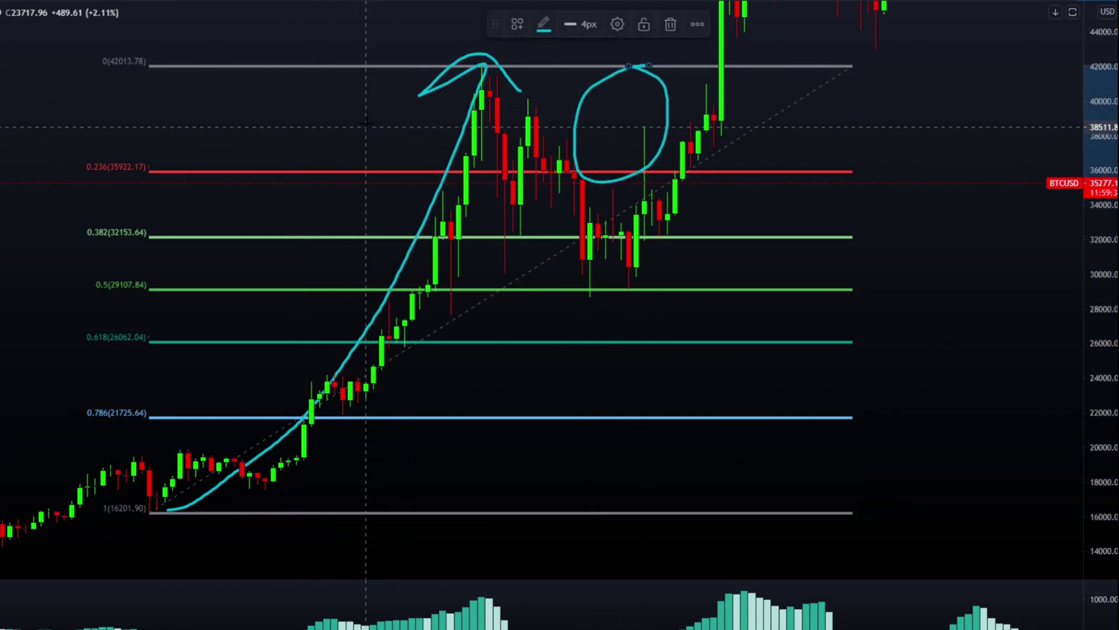
pyautogui.hotkey('ctrl', 'z')
pyautogui.moveTo(418, 72)
pyautogui.mouseDown()
pyautogui.moveTo(303, 303)
pyautogui.moveTo(358, 493)
pyautogui.moveTo(443, 81)
pyautogui.mouseUp()
pyautogui.hotkey('ctrl', 'z')
# Step: Circle the 0.382 level label and the price zone between the 0 and 0.382 levels, removing each mark
pyautogui.moveTo(134, 189)
pyautogui.mouseDown()
pyautogui.moveTo(67, 204)
pyautogui.moveTo(184, 224)
pyautogui.moveTo(169, 202)
pyautogui.mouseUp()
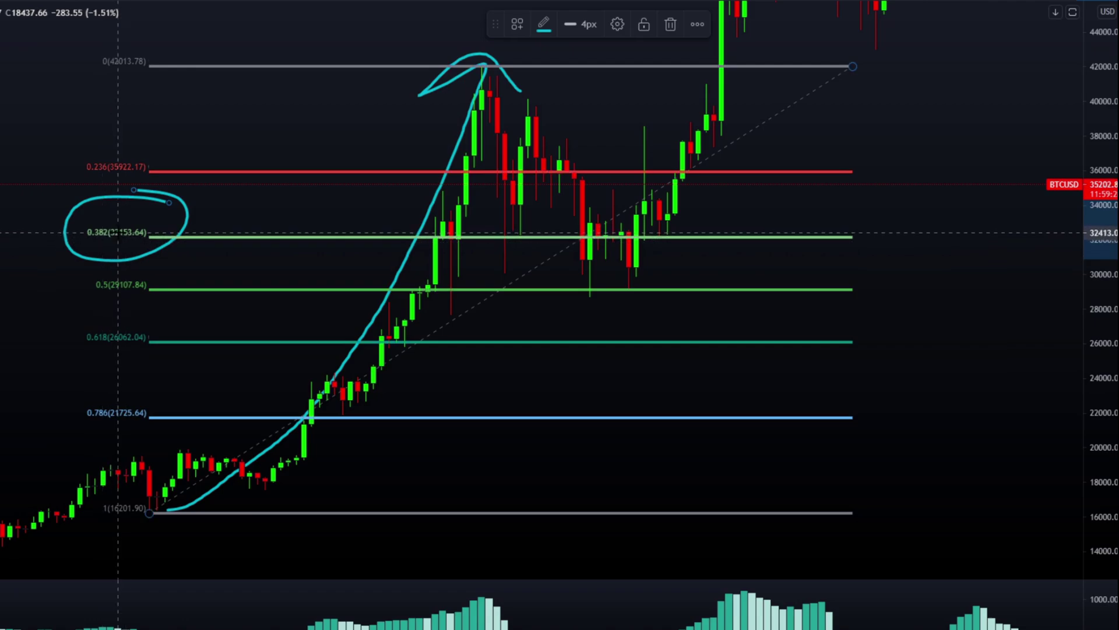
pyautogui.press('Delete')
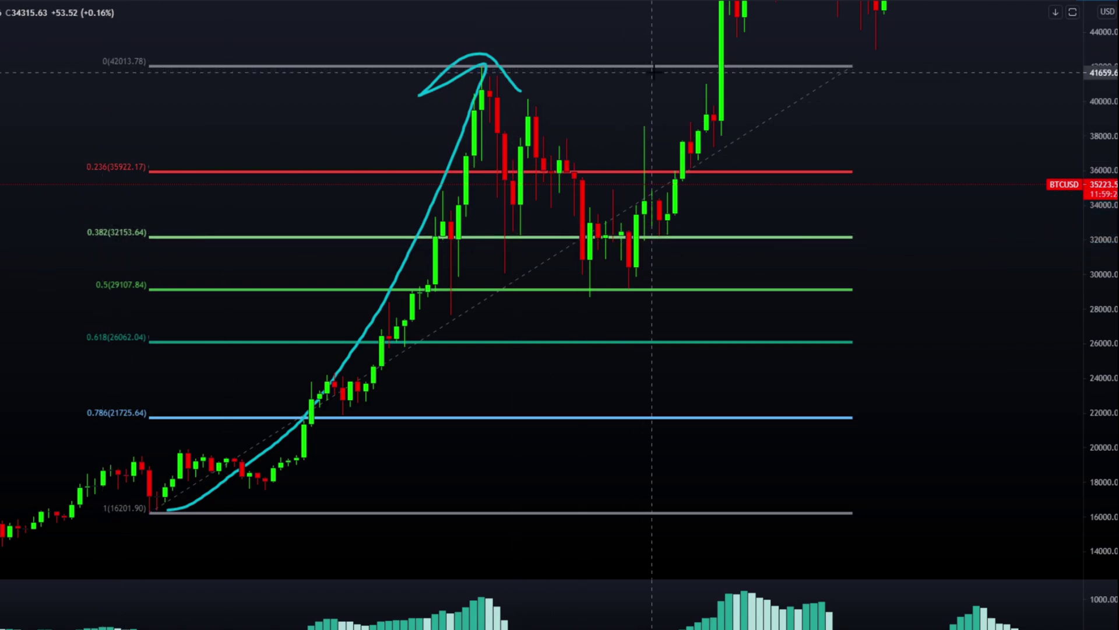
pyautogui.moveTo(657, 71)
pyautogui.mouseDown()
pyautogui.moveTo(574, 80)
pyautogui.moveTo(535, 175)
pyautogui.moveTo(656, 71)
pyautogui.mouseUp()
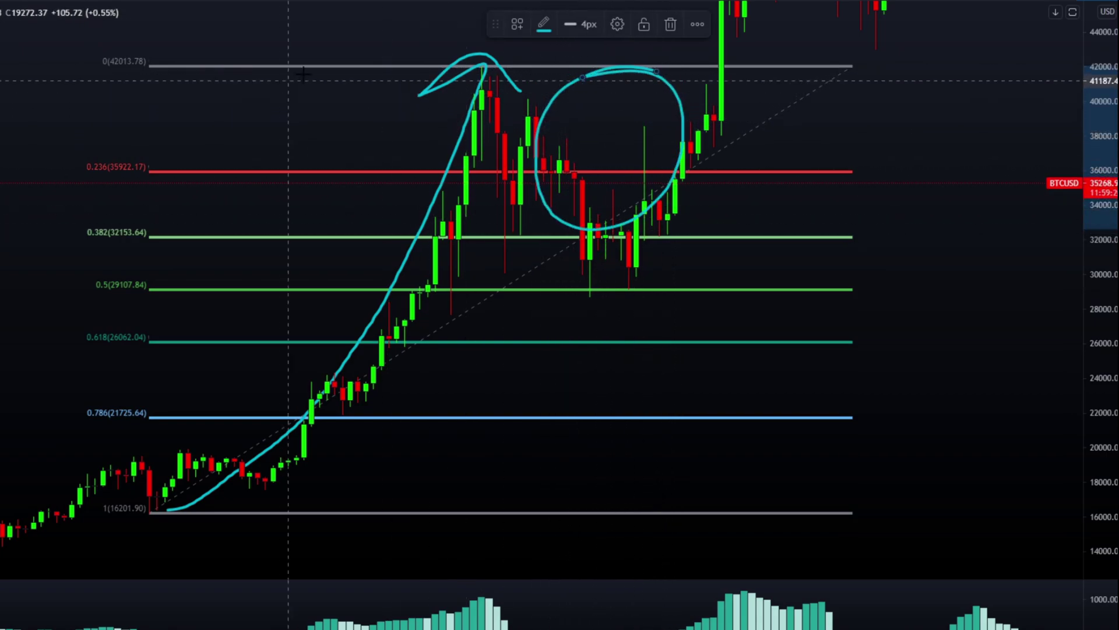
pyautogui.hotkey('ctrl', 'z')
pyautogui.moveTo(380, 73)
pyautogui.mouseDown()
pyautogui.moveTo(211, 223)
pyautogui.moveTo(198, 459)
pyautogui.moveTo(408, 160)
pyautogui.moveTo(245, 58)
pyautogui.mouseUp()
pyautogui.hotkey('ctrl', 'z')
# Step: Circle the 0.5 level label and the price zone between the 0 and 0.5 levels, undoing each mark
pyautogui.moveTo(180, 256)
pyautogui.mouseDown()
pyautogui.moveTo(56, 252)
pyautogui.moveTo(194, 245)
pyautogui.mouseUp()
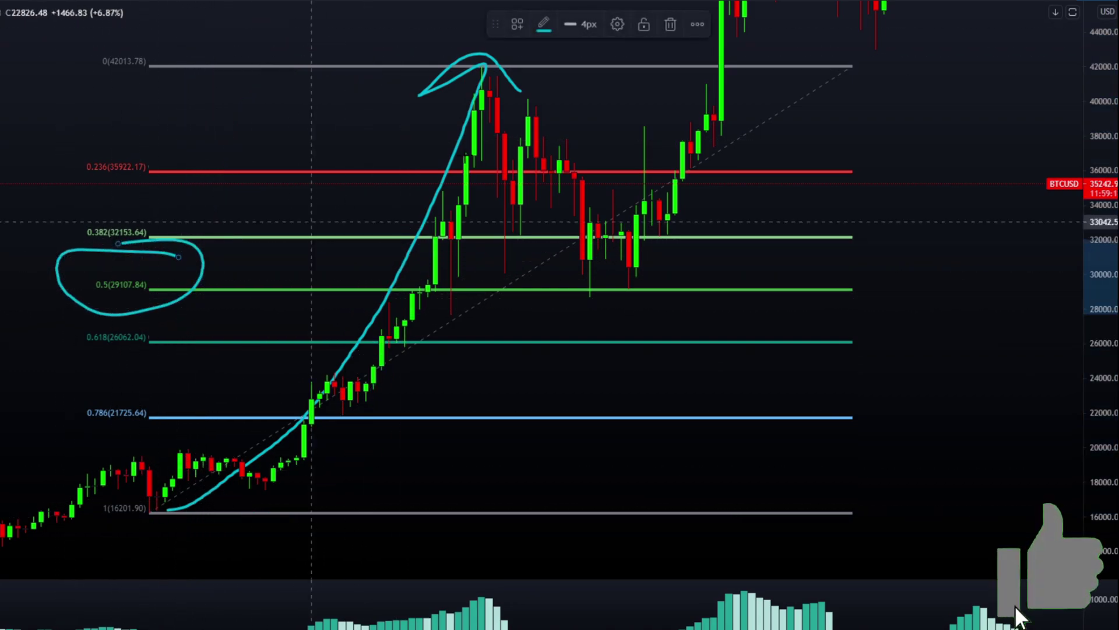
pyautogui.hotkey('ctrl', 'z')
pyautogui.moveTo(666, 74)
pyautogui.mouseDown()
pyautogui.moveTo(641, 74)
pyautogui.moveTo(528, 187)
pyautogui.moveTo(691, 99)
pyautogui.mouseUp()
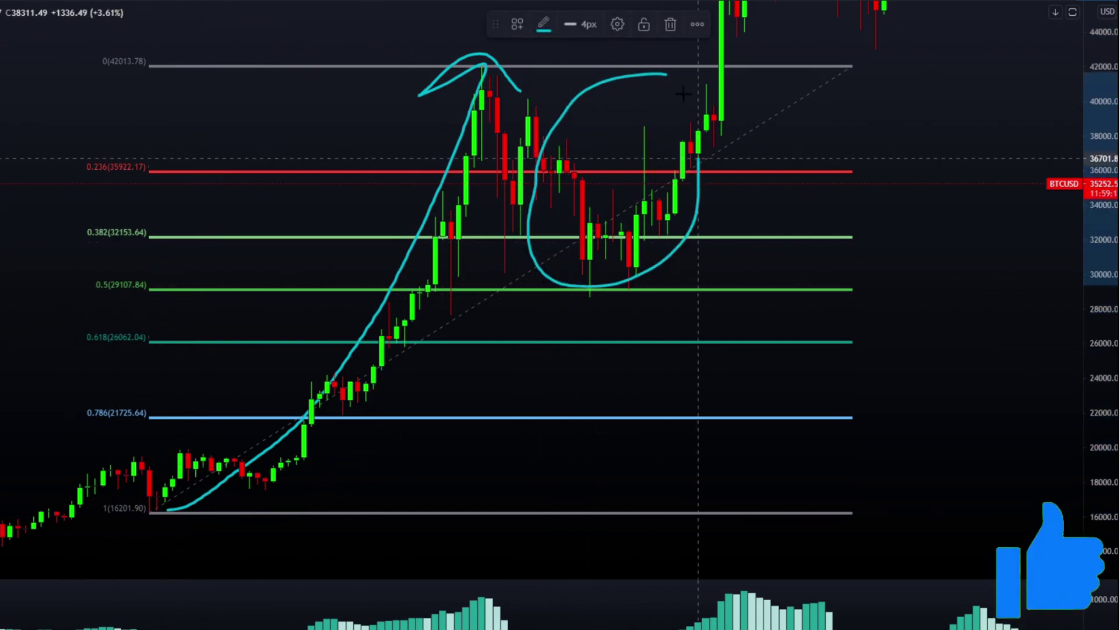
pyautogui.hotkey('ctrl', 'z')
# Step: Circle the 0.618 level label and the zone from the 0 to the 0.618 level, re-circle the label, and remove every mark
pyautogui.moveTo(156, 317)
pyautogui.mouseDown()
pyautogui.moveTo(64, 341)
pyautogui.moveTo(118, 300)
pyautogui.mouseUp()
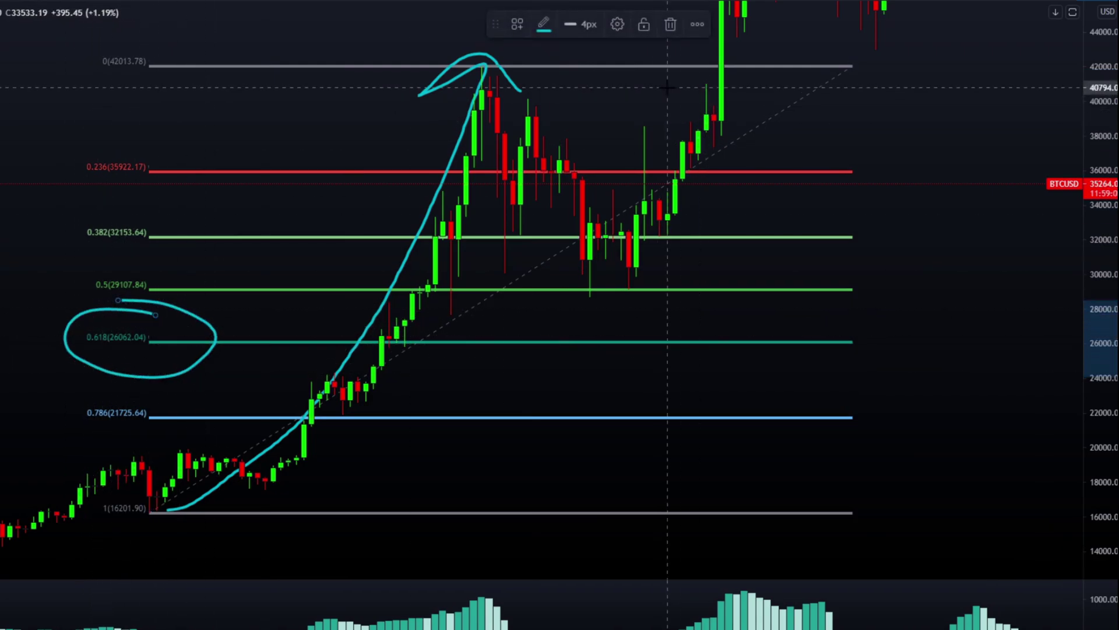
pyautogui.hotkey('ctrl', 'z')
pyautogui.moveTo(703, 68)
pyautogui.mouseDown()
pyautogui.moveTo(641, 69)
pyautogui.moveTo(550, 143)
pyautogui.moveTo(537, 289)
pyautogui.moveTo(600, 347)
pyautogui.moveTo(688, 116)
pyautogui.moveTo(628, 101)
pyautogui.mouseUp()
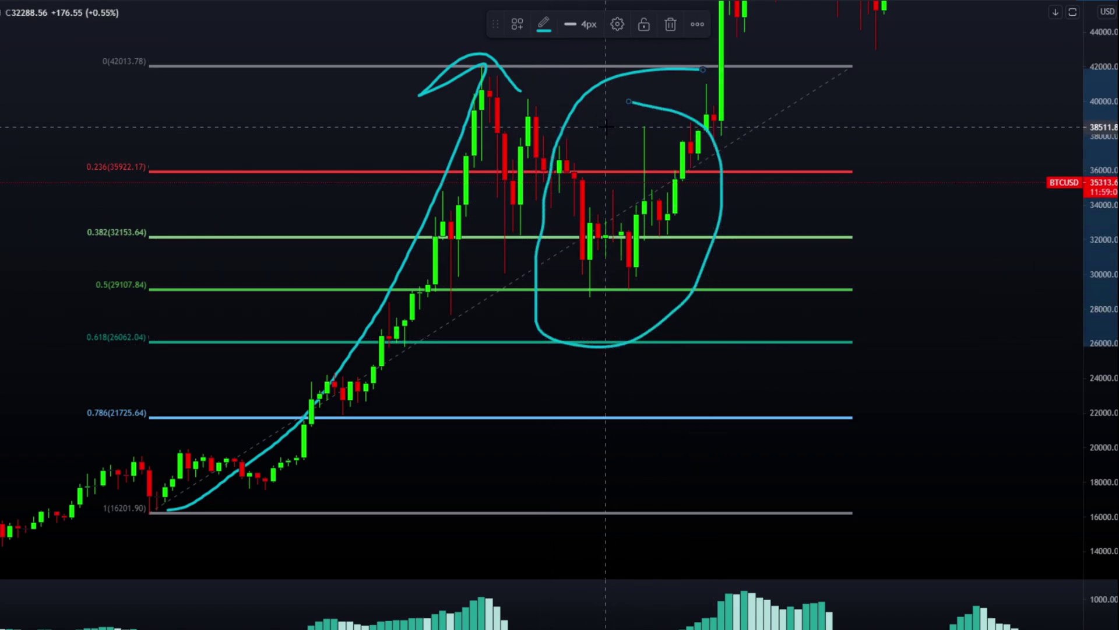
pyautogui.hotkey('ctrl', 'z')
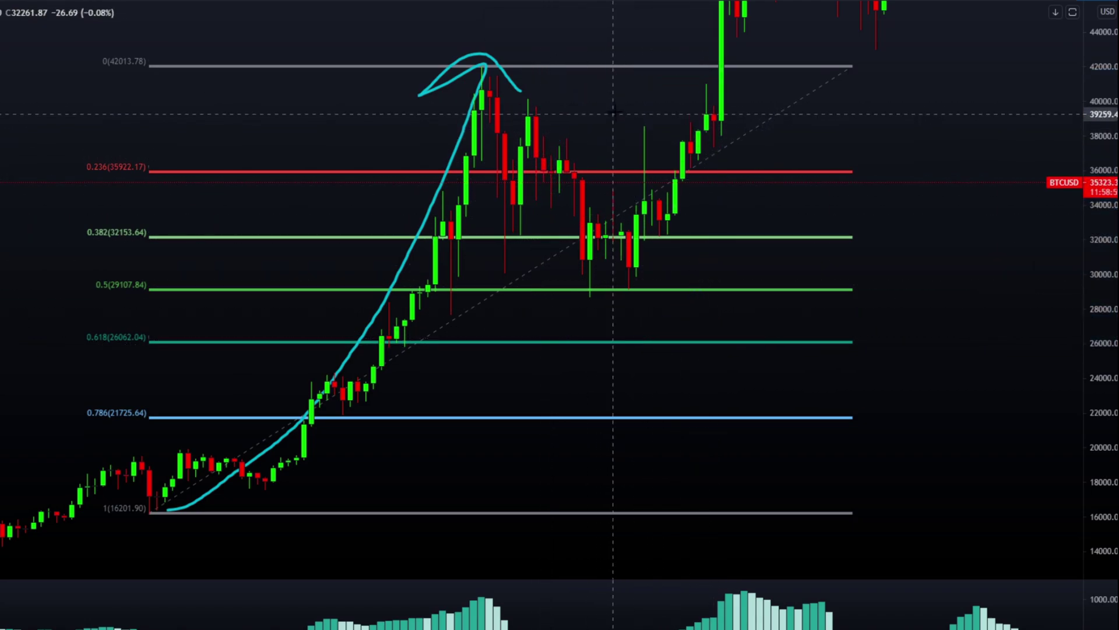
pyautogui.moveTo(157, 316)
pyautogui.mouseDown()
pyautogui.moveTo(150, 305)
pyautogui.moveTo(76, 325)
pyautogui.moveTo(151, 356)
pyautogui.moveTo(113, 300)
pyautogui.moveTo(75, 312)
pyautogui.mouseUp()
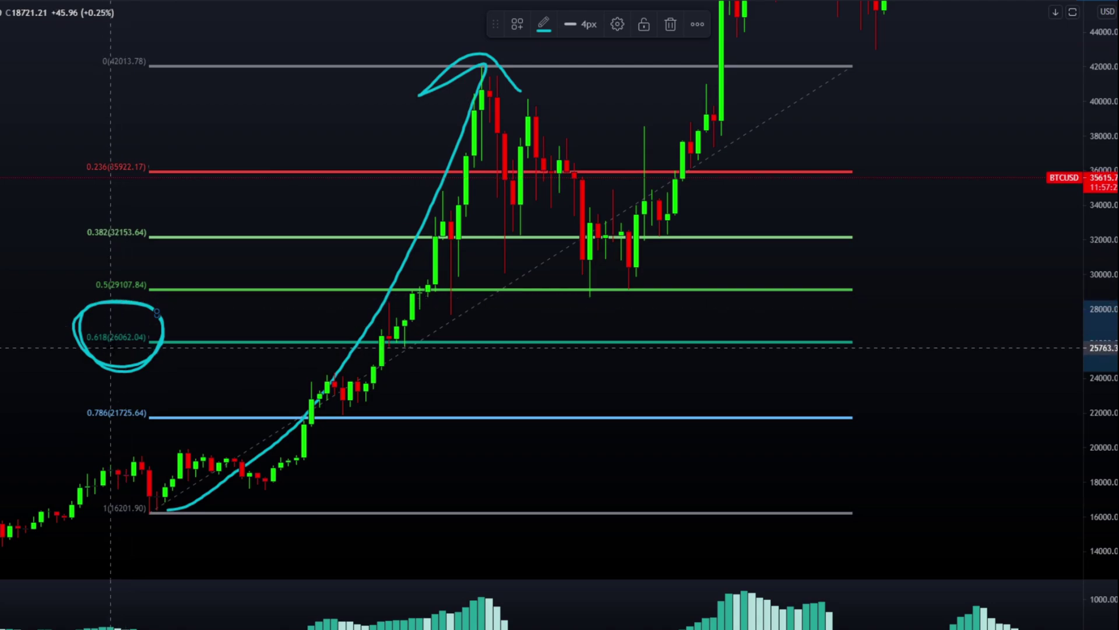
pyautogui.press('Delete')
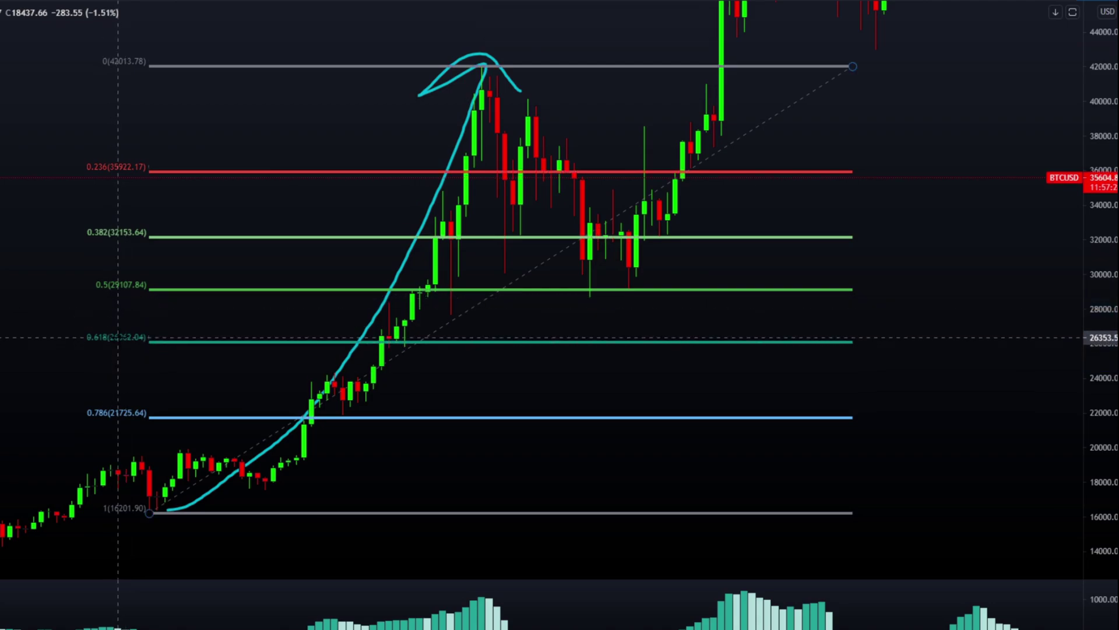
# Step: Clear the upward arrow and circle the 0 and 0.236 level labels in turn, deleting each circle
pyautogui.moveTo(179, 51)
pyautogui.mouseDown()
pyautogui.moveTo(80, 50)
pyautogui.moveTo(154, 36)
pyautogui.mouseUp()
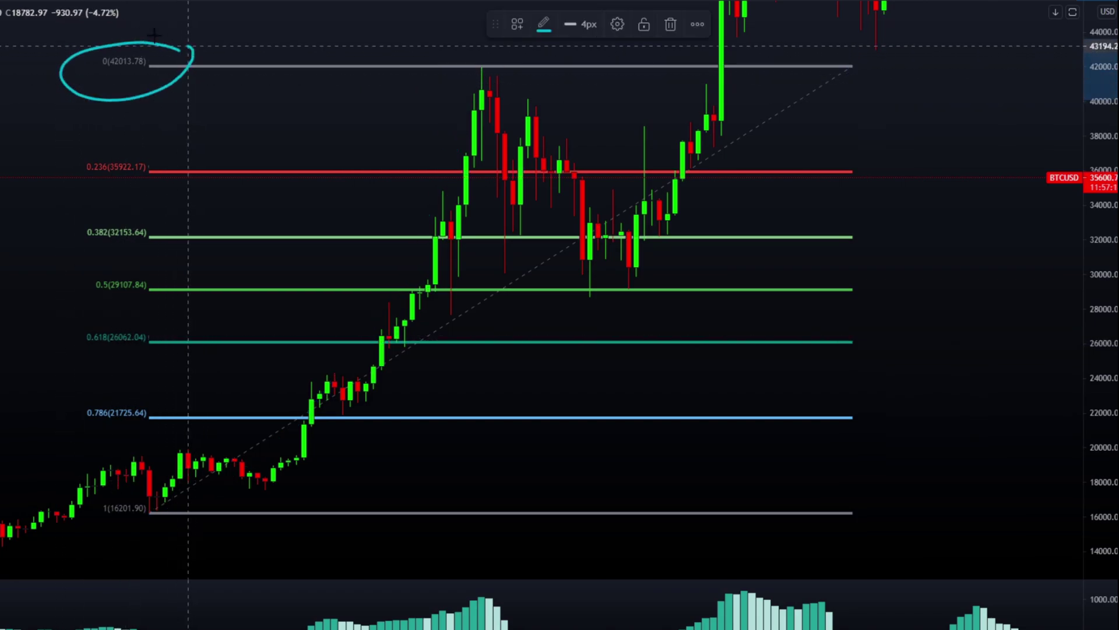
pyautogui.press('Delete')
pyautogui.moveTo(165, 130)
pyautogui.mouseDown()
pyautogui.moveTo(187, 155)
pyautogui.moveTo(158, 124)
pyautogui.mouseUp()
pyautogui.press('Delete')
# Step: Mark the level labels from 0.382 down to 0.618, circle the 0.618 label again, and remove all these marks
pyautogui.moveTo(186, 203)
pyautogui.mouseDown()
pyautogui.moveTo(117, 309)
pyautogui.moveTo(134, 362)
pyautogui.mouseUp()
pyautogui.hotkey('ctrl', 'z')
pyautogui.hotkey('ctrl', 'z')
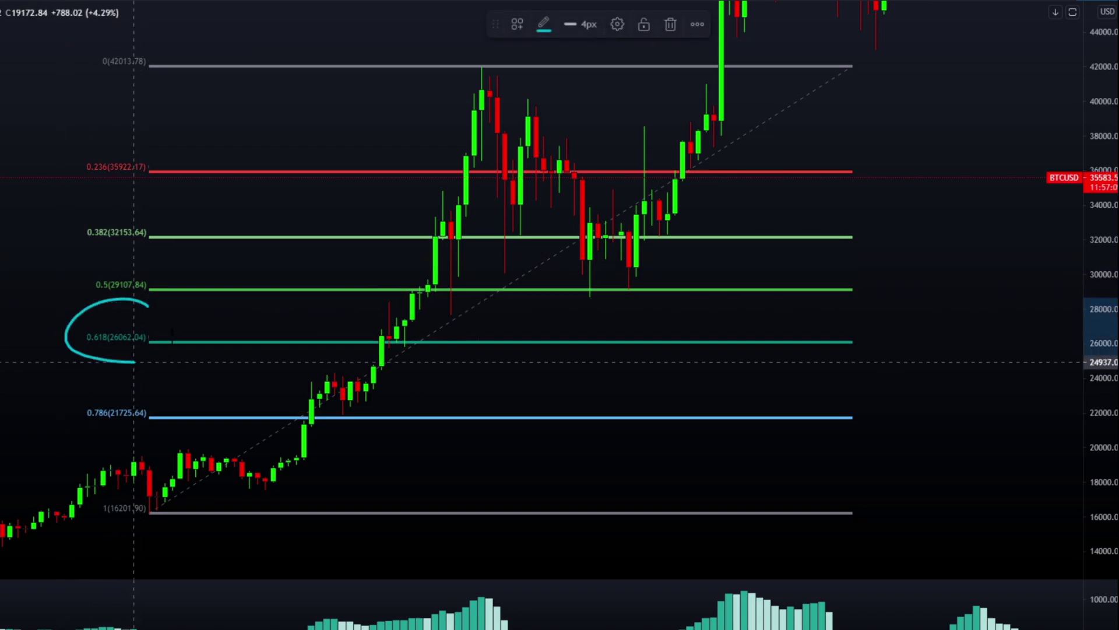
pyautogui.hotkey('ctrl', 'z')
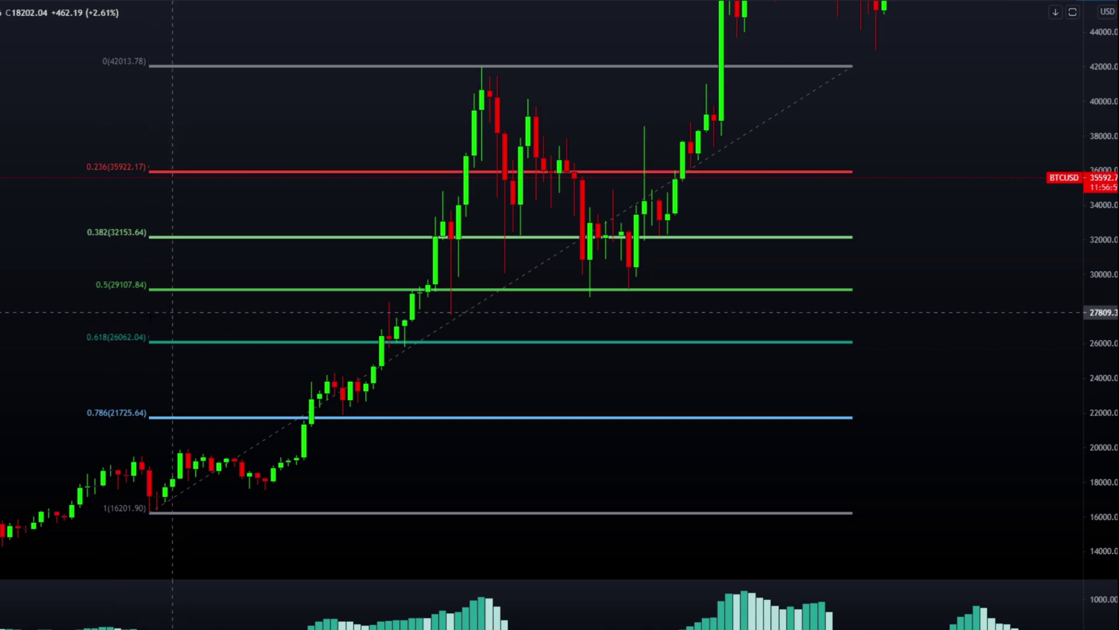
pyautogui.moveTo(147, 318)
pyautogui.mouseDown()
pyautogui.moveTo(43, 349)
pyautogui.moveTo(50, 322)
pyautogui.mouseUp()
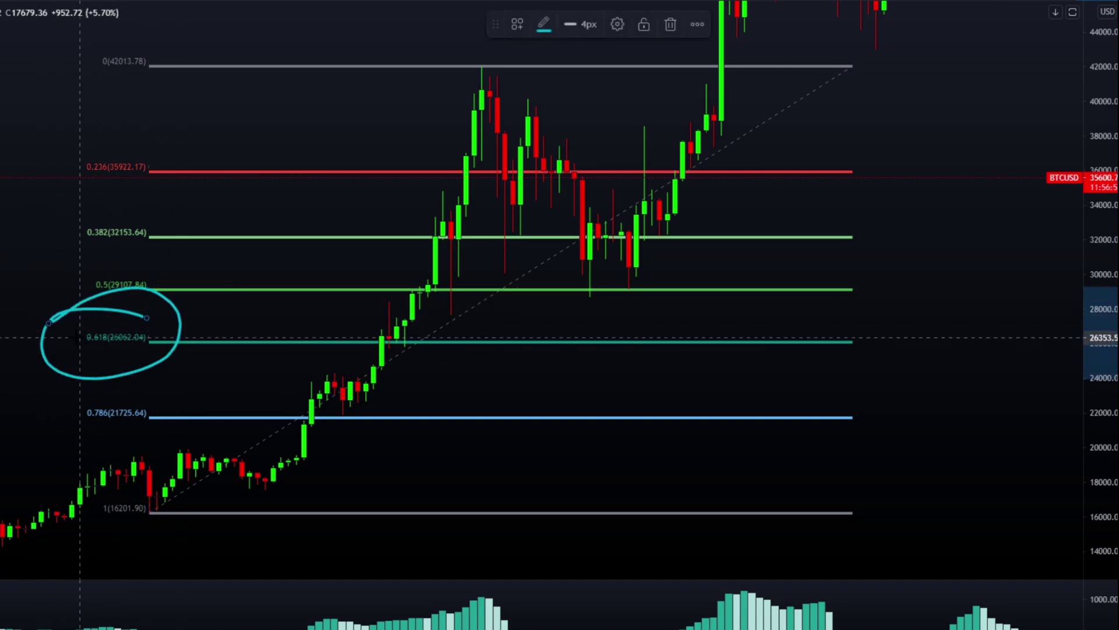
pyautogui.press('Delete')
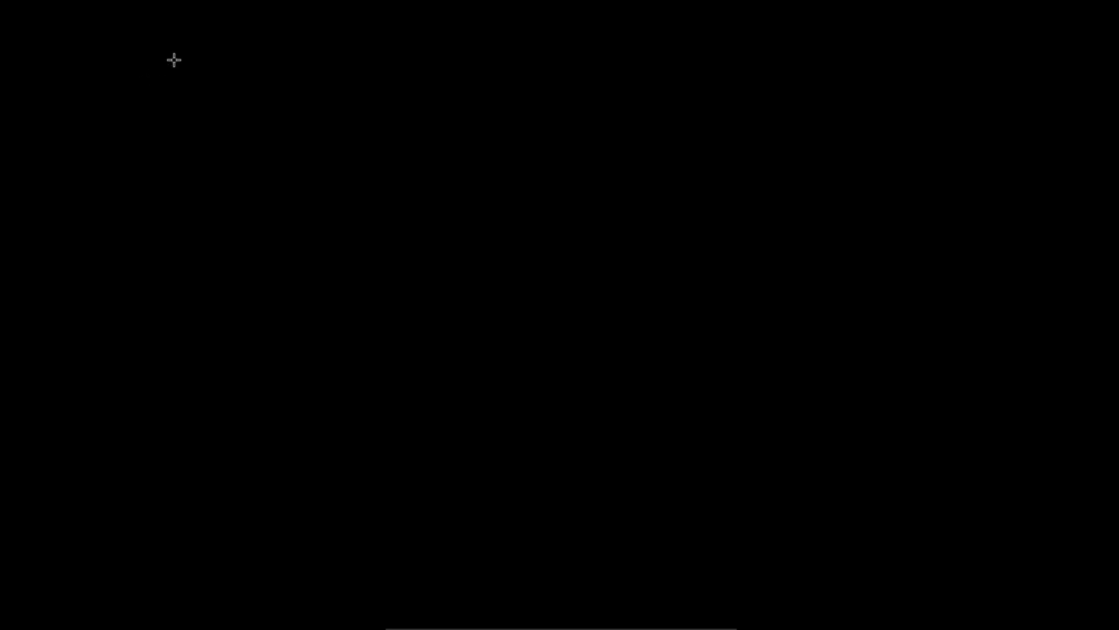
# Step: Switch to the blank black drawing canvas and handwrite 5, 8 and a 1 in a row in blue
pyautogui.moveTo(174, 60)
pyautogui.mouseDown()
pyautogui.moveTo(130, 69)
pyautogui.moveTo(163, 100)
pyautogui.moveTo(133, 133)
pyautogui.mouseUp()
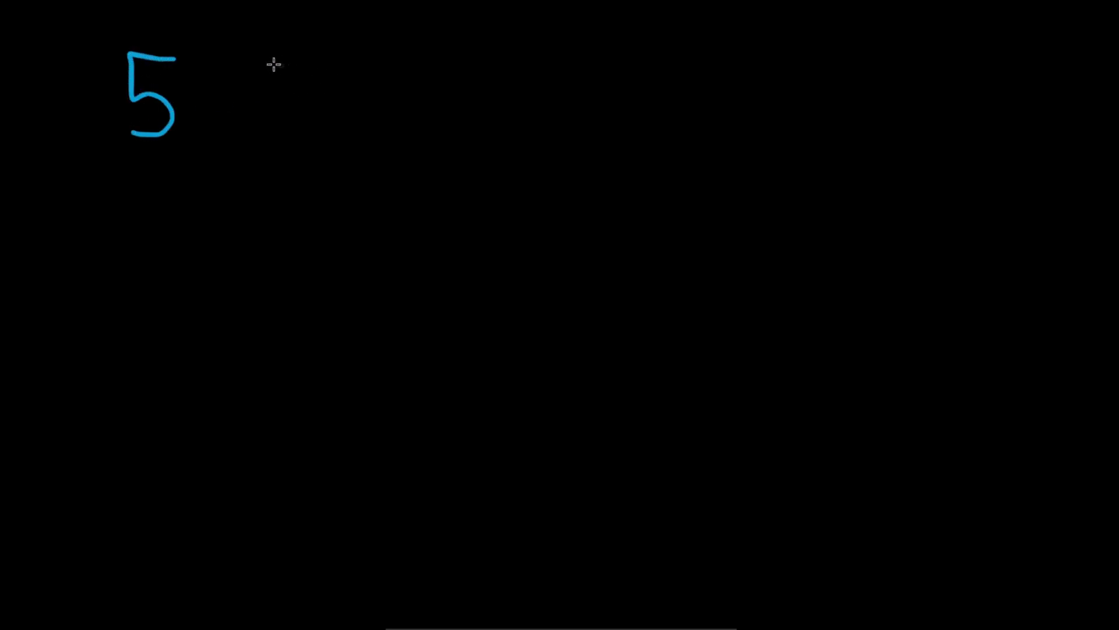
pyautogui.moveTo(248, 58)
pyautogui.mouseDown()
pyautogui.moveTo(273, 56)
pyautogui.moveTo(247, 130)
pyautogui.moveTo(256, 66)
pyautogui.mouseUp()
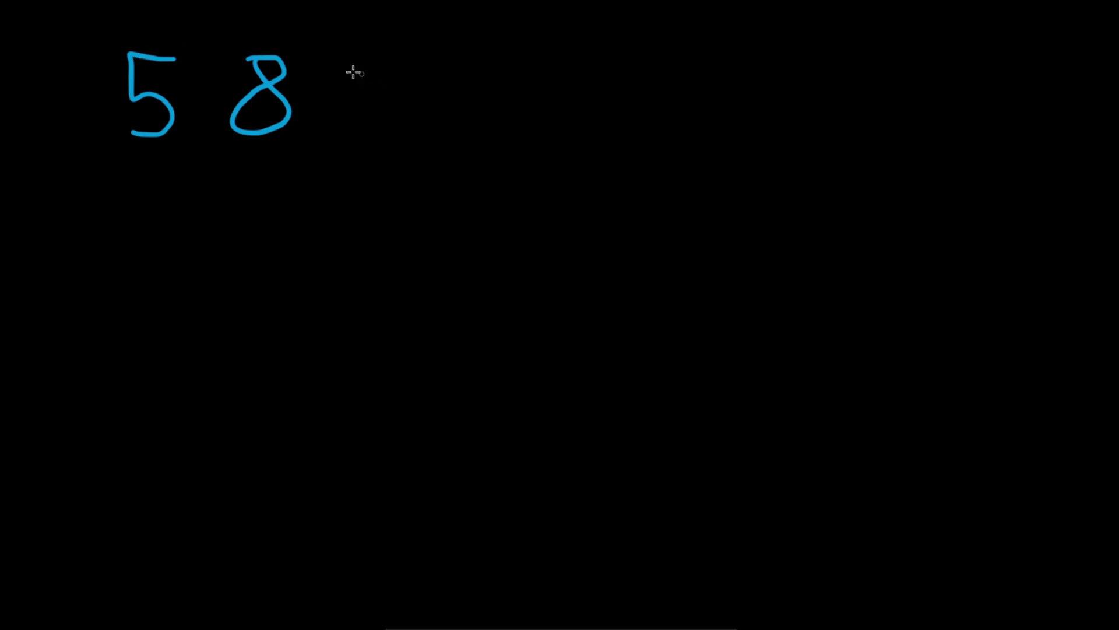
pyautogui.moveTo(363, 57); pyautogui.dragTo(373, 123)
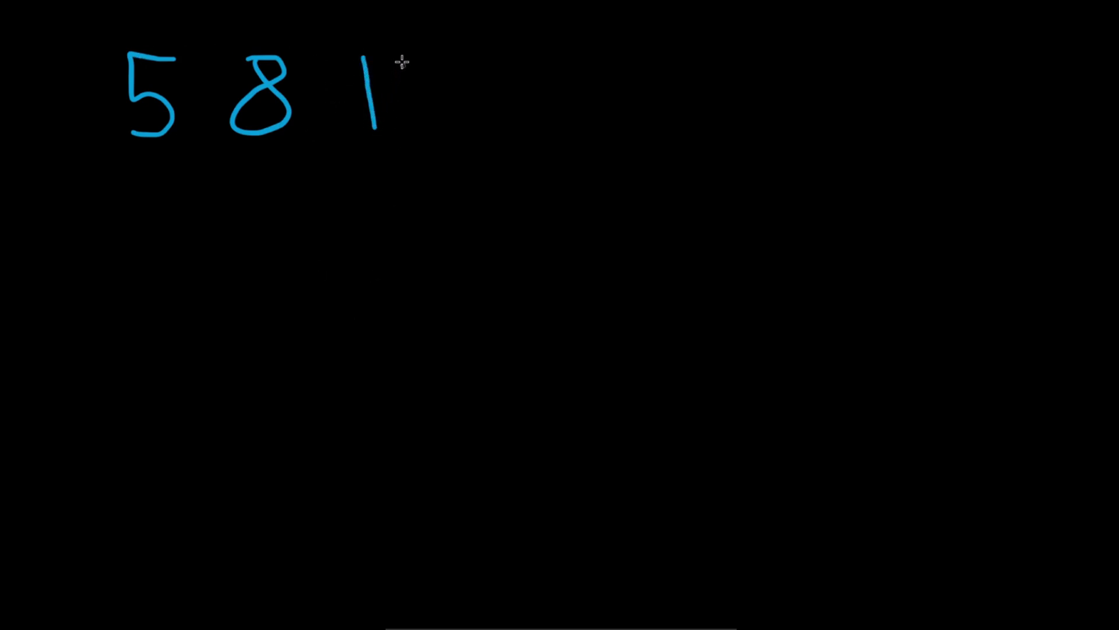
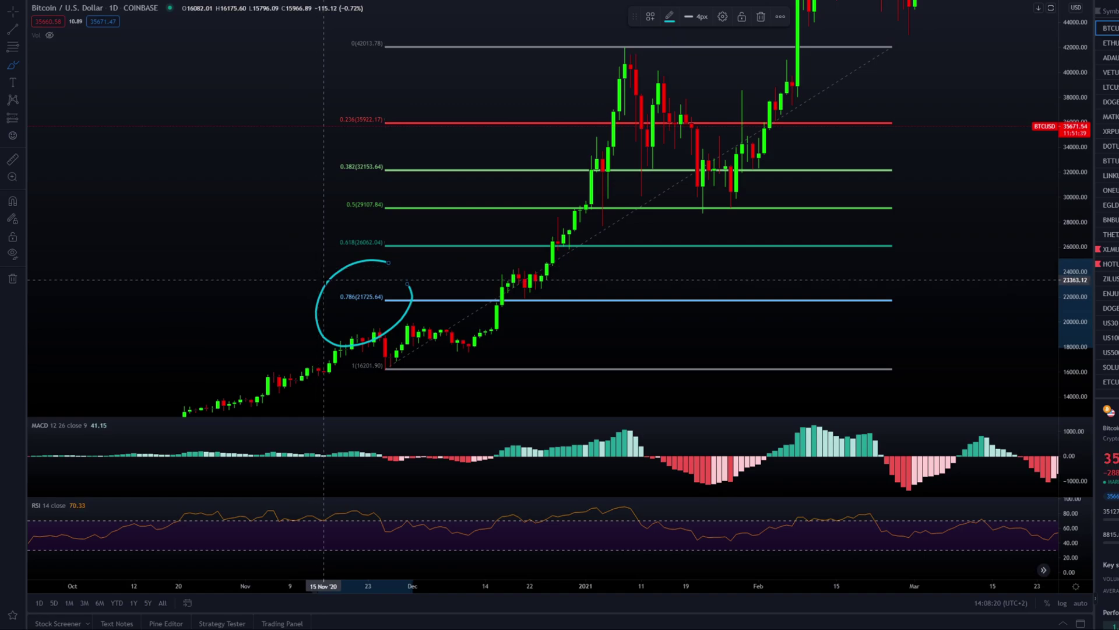
# Step: Clear the circle around the 0.786 label, circle the 0.5 level label several times, and remove all circles and the retracement
pyautogui.press('Delete')
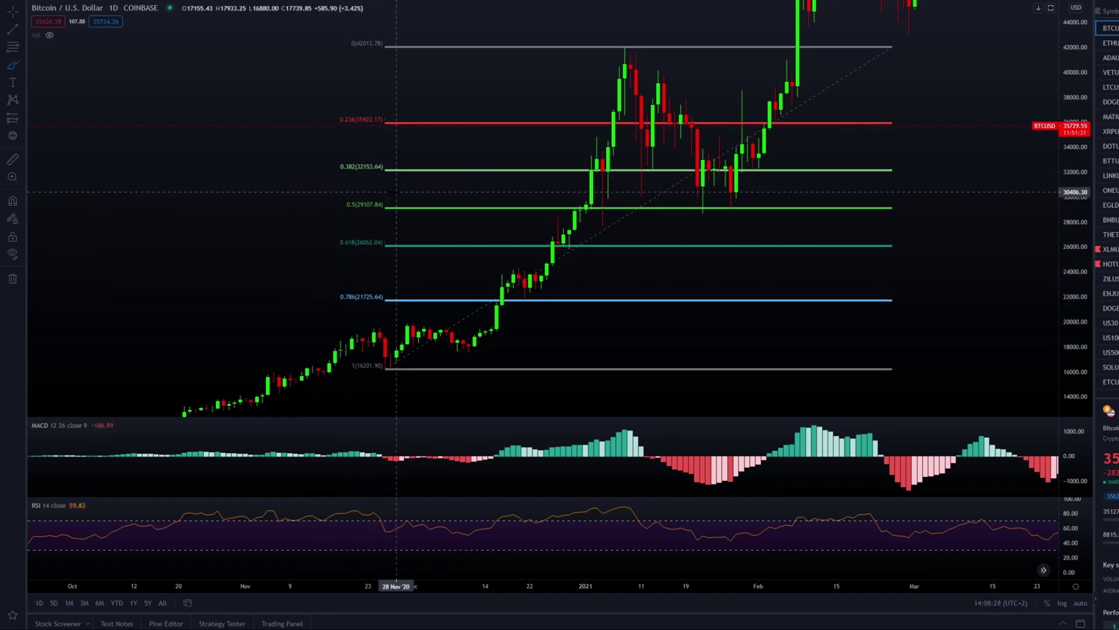
pyautogui.moveTo(397, 191)
pyautogui.mouseDown()
pyautogui.moveTo(327, 192)
pyautogui.moveTo(396, 215)
pyautogui.moveTo(394, 192)
pyautogui.mouseUp()
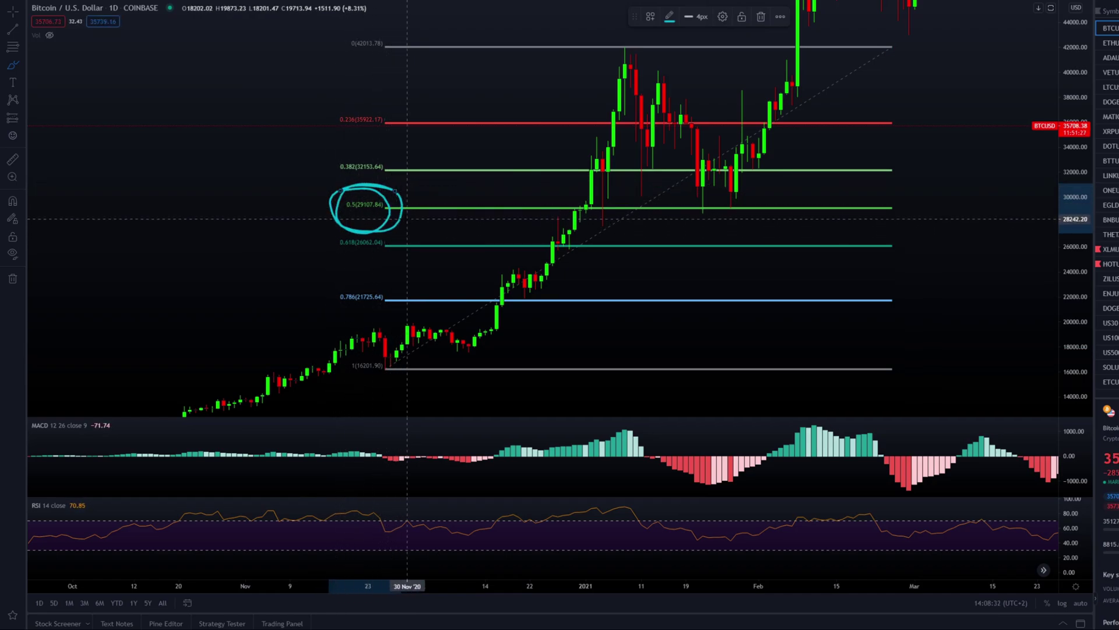
pyautogui.hotkey('ctrl', 'z')
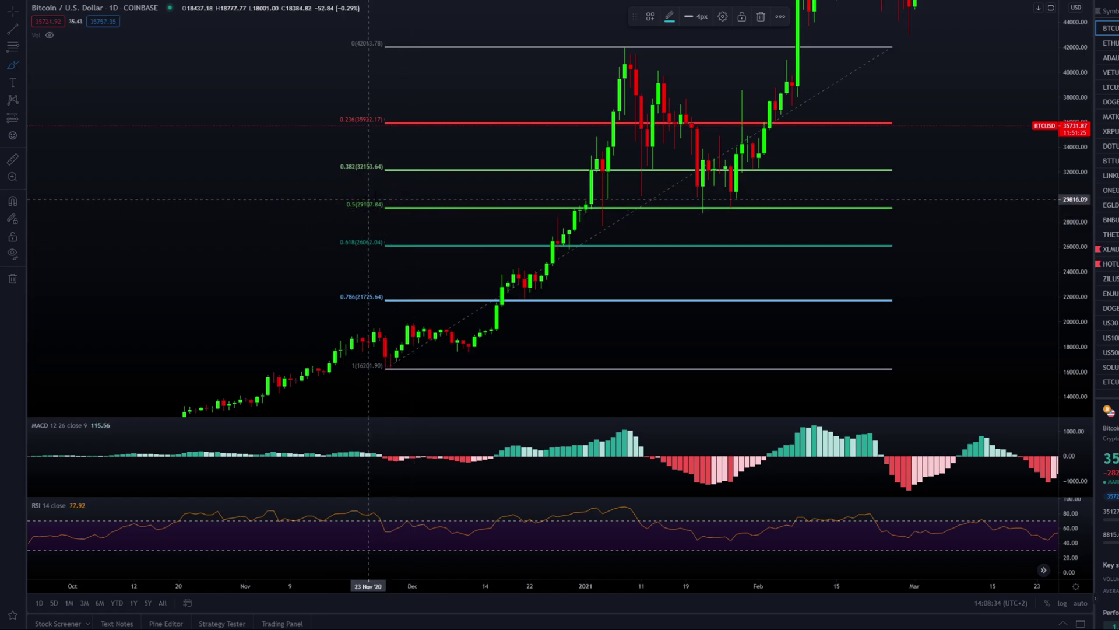
pyautogui.moveTo(385, 191); pyautogui.dragTo(357, 188)
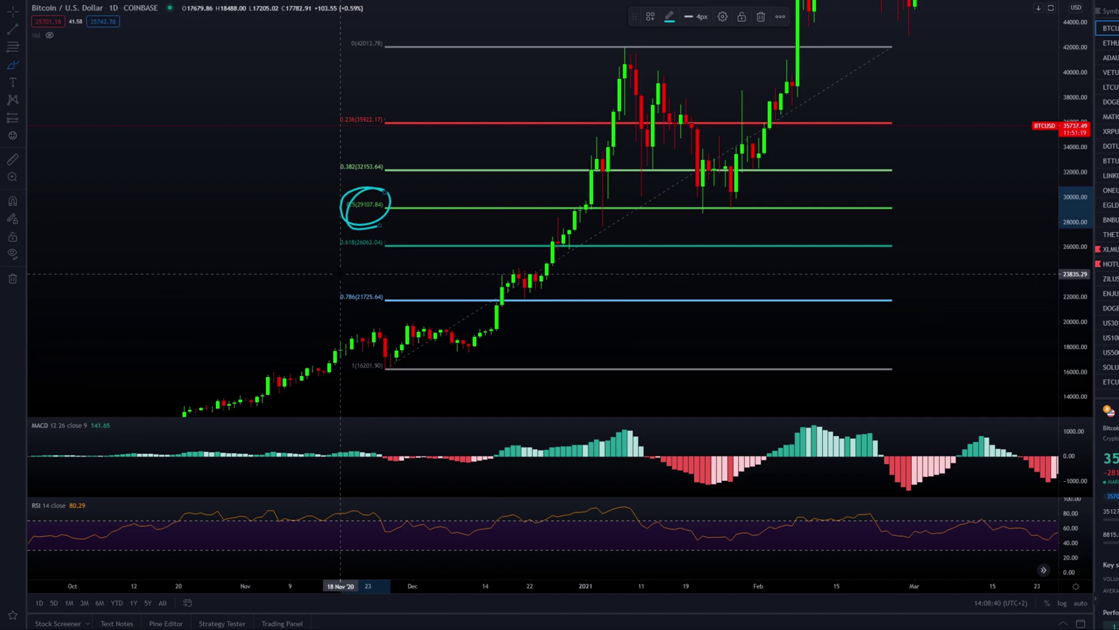
pyautogui.hotkey('ctrl', 'z')
pyautogui.moveTo(385, 190)
pyautogui.mouseDown()
pyautogui.moveTo(390, 222)
pyautogui.moveTo(347, 193)
pyautogui.mouseUp()
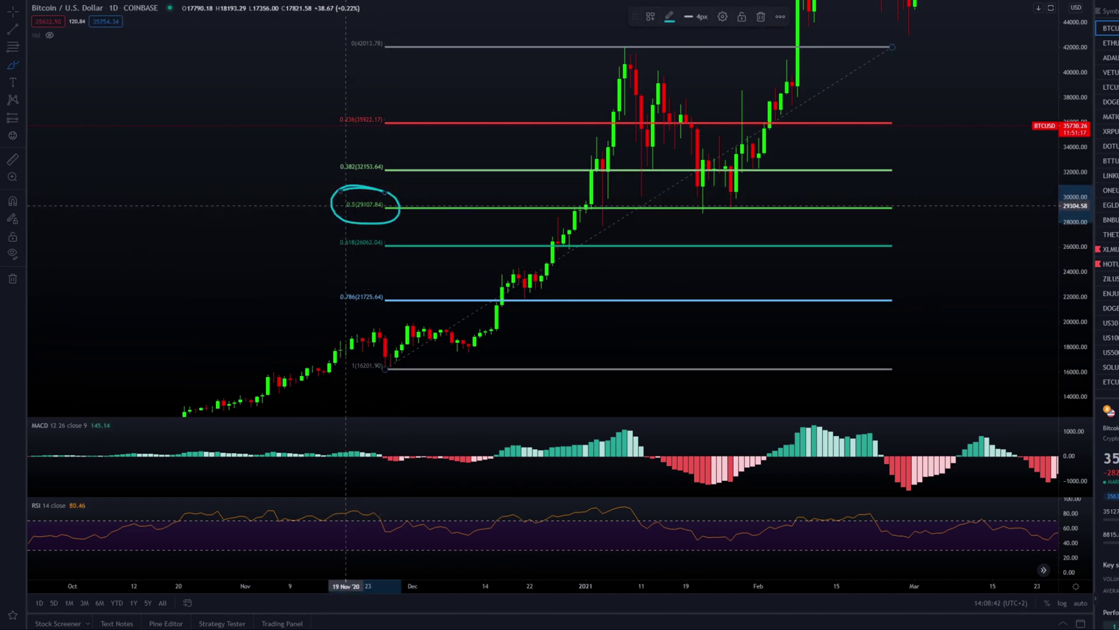
pyautogui.hotkey('ctrl', 'z')
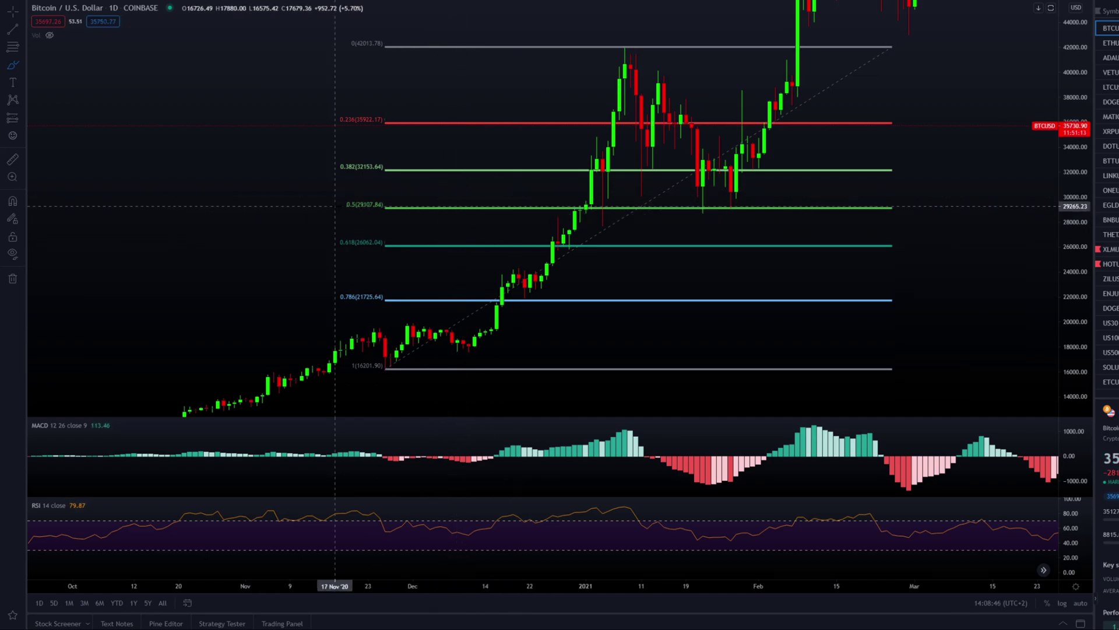
pyautogui.moveTo(320, 195)
pyautogui.mouseDown()
pyautogui.moveTo(389, 193)
pyautogui.moveTo(352, 182)
pyautogui.moveTo(344, 193)
pyautogui.moveTo(363, 224)
pyautogui.mouseUp()
pyautogui.hotkey('ctrl', 'z')
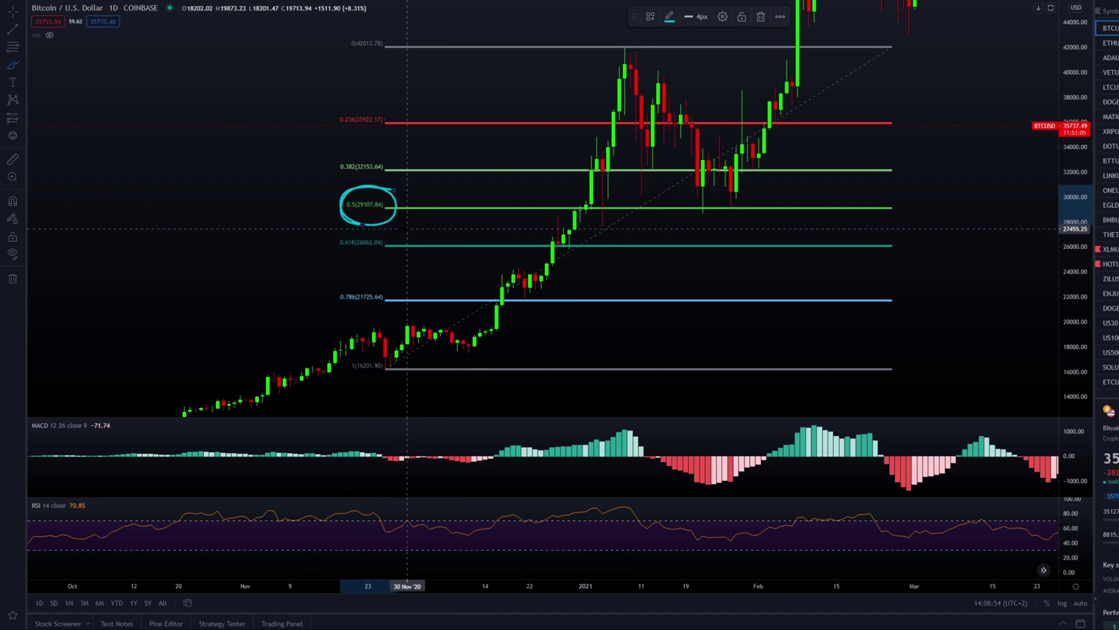
pyautogui.hotkey('ctrl', 'z')
pyautogui.hotkey('ctrl', 'z')
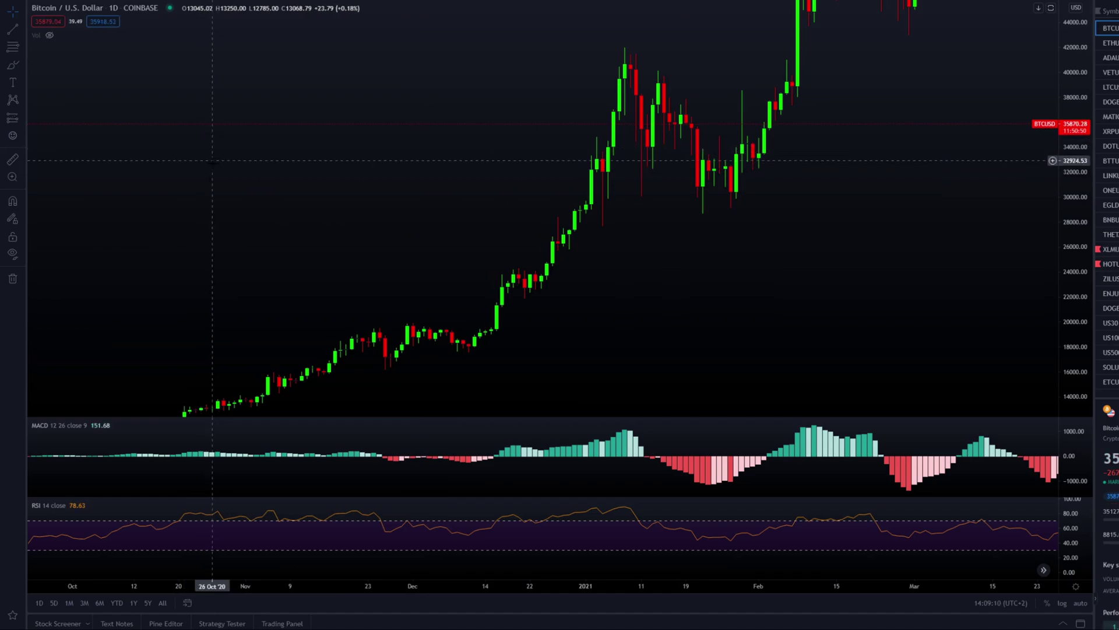
# Step: Draw a Fib Retracement from the 26 Nov '20 low at about 16320 up to the January 2021 high at about 41935
pyautogui.click(23, 49)
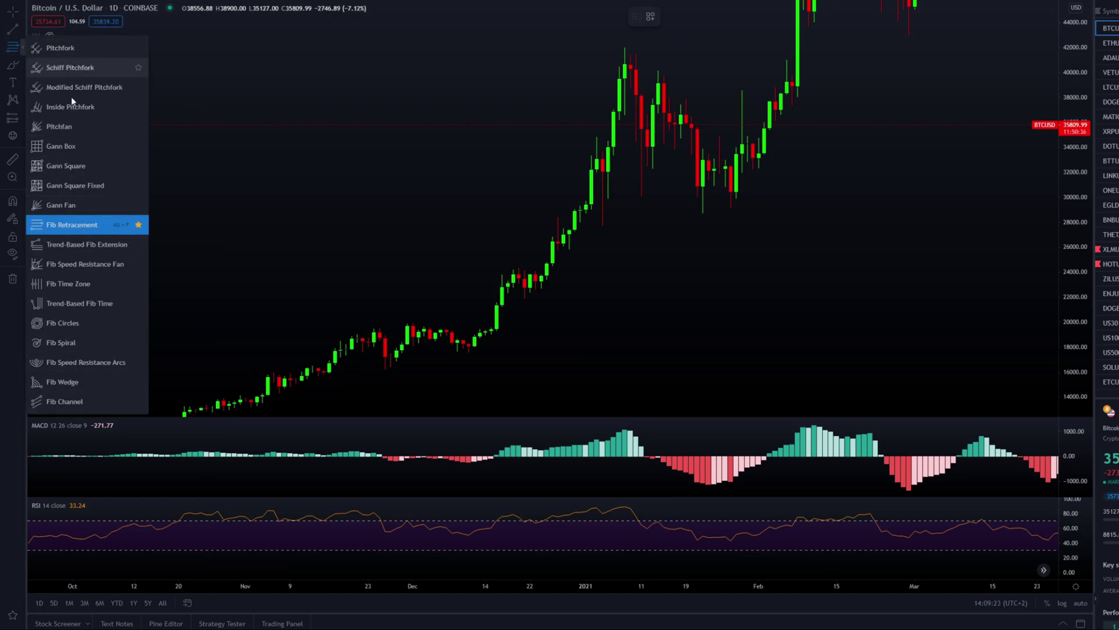
pyautogui.click(76, 228)
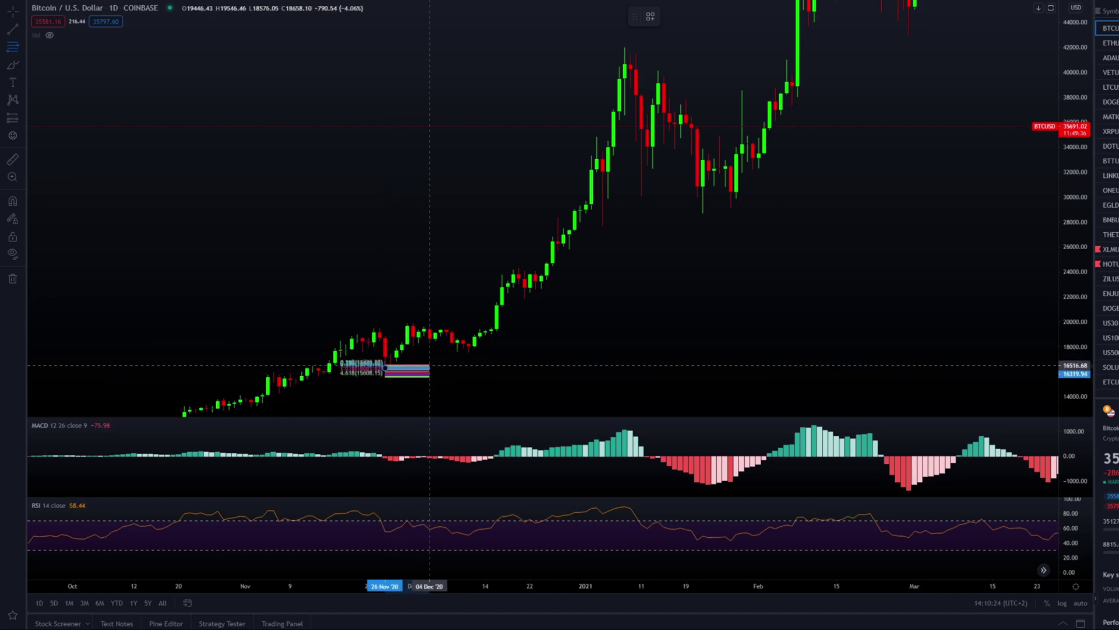
pyautogui.click(864, 48)
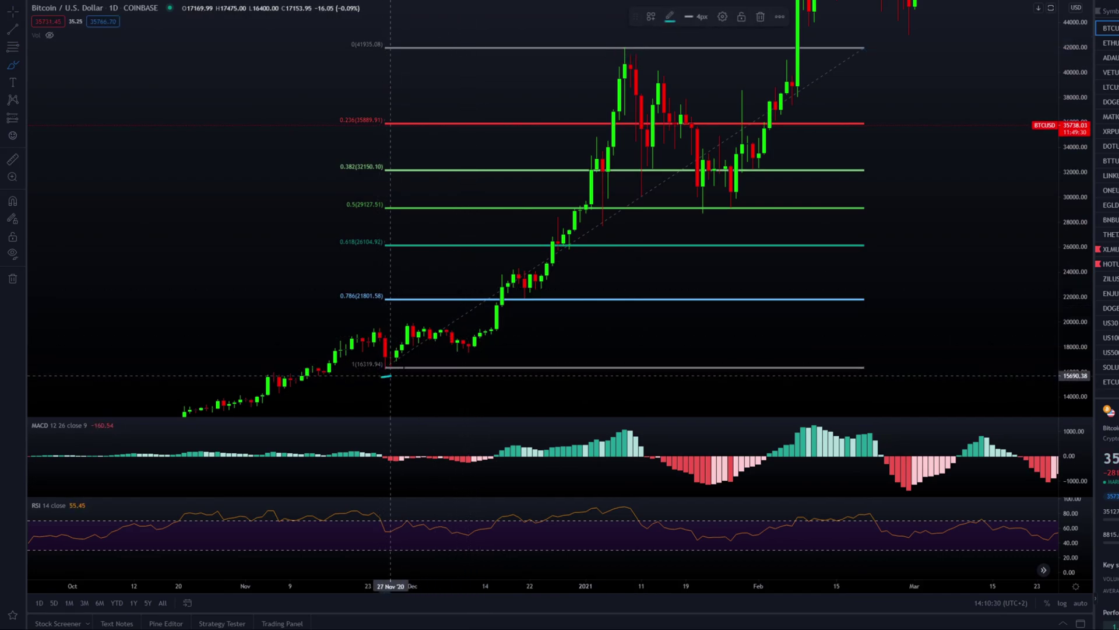
# Step: Trace the rise from the November low, the pullback from the January high, and the overall swing, undoing each stroke
pyautogui.moveTo(383, 375)
pyautogui.mouseDown()
pyautogui.moveTo(512, 230)
pyautogui.moveTo(613, 58)
pyautogui.moveTo(513, 70)
pyautogui.moveTo(661, 86)
pyautogui.mouseUp()
pyautogui.hotkey('ctrl', 'z')
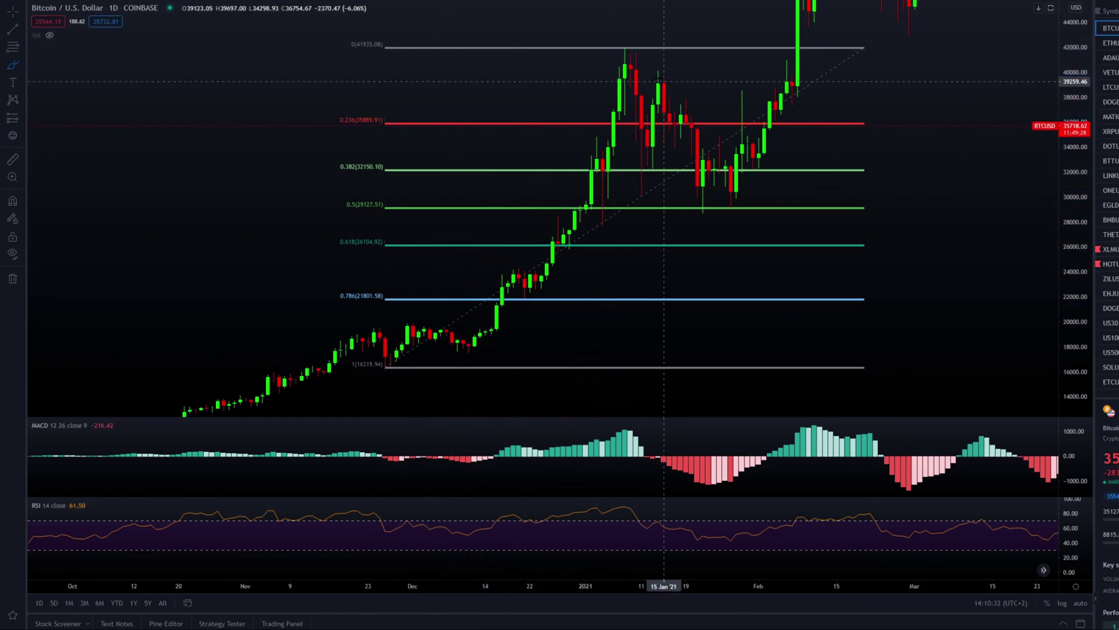
pyautogui.moveTo(604, 59)
pyautogui.mouseDown()
pyautogui.moveTo(674, 89)
pyautogui.moveTo(749, 189)
pyautogui.moveTo(758, 178)
pyautogui.mouseUp()
pyautogui.hotkey('ctrl', 'z')
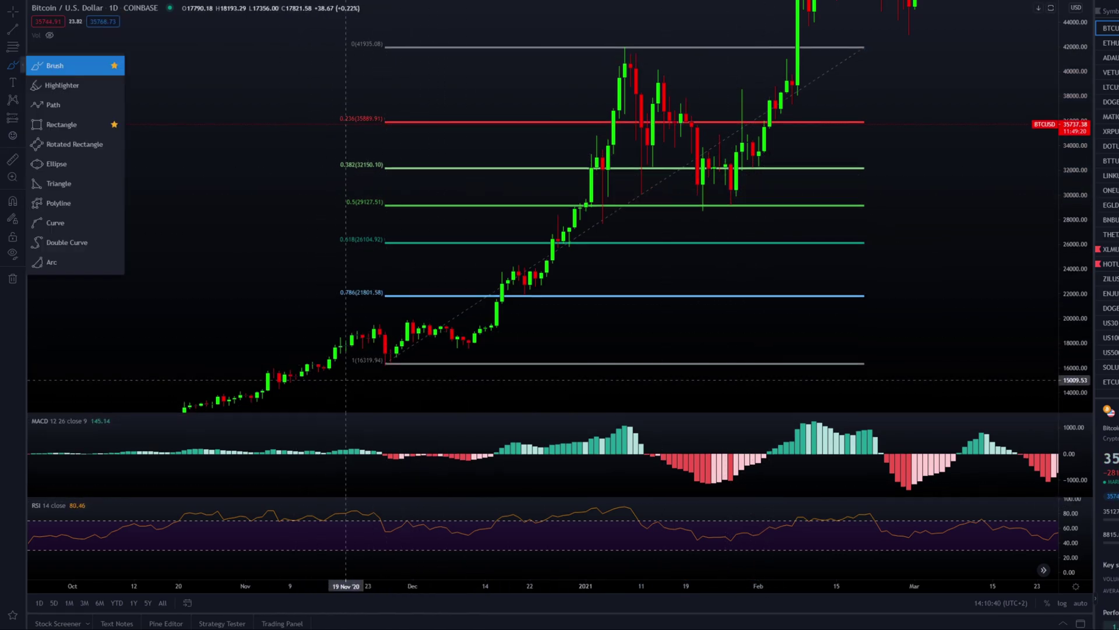
pyautogui.moveTo(352, 384)
pyautogui.mouseDown()
pyautogui.moveTo(414, 372)
pyautogui.moveTo(655, 262)
pyautogui.moveTo(857, 110)
pyautogui.moveTo(798, 86)
pyautogui.moveTo(962, 130)
pyautogui.mouseUp()
pyautogui.hotkey('ctrl', 'z')
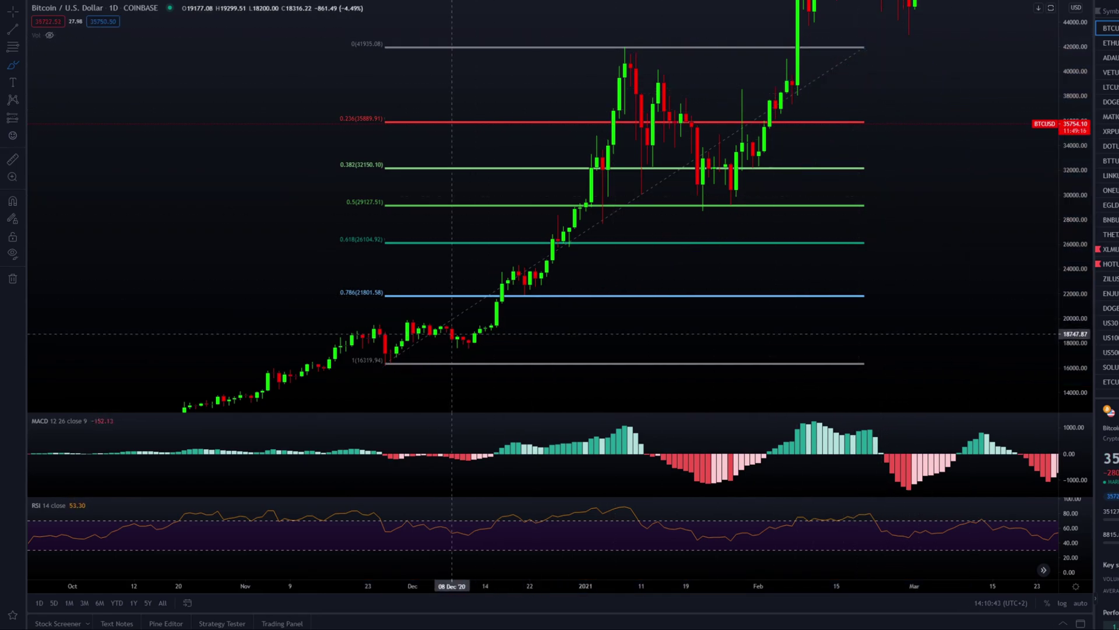
# Step: Sketch the decline towards the 0.5 level and mark the November low and January high, undoing every mark
pyautogui.moveTo(413, 360)
pyautogui.mouseDown()
pyautogui.moveTo(583, 151)
pyautogui.moveTo(598, 47)
pyautogui.moveTo(553, 37)
pyautogui.moveTo(612, 70)
pyautogui.moveTo(741, 178)
pyautogui.moveTo(745, 211)
pyautogui.mouseUp()
pyautogui.hotkey('ctrl', 'z')
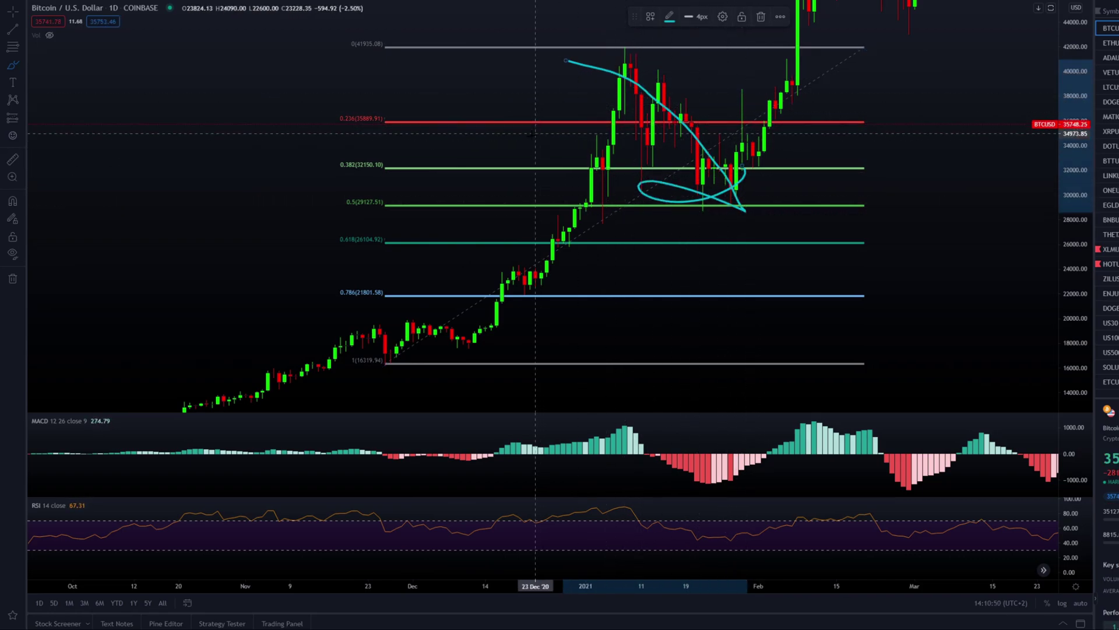
pyautogui.hotkey('ctrl', 'z')
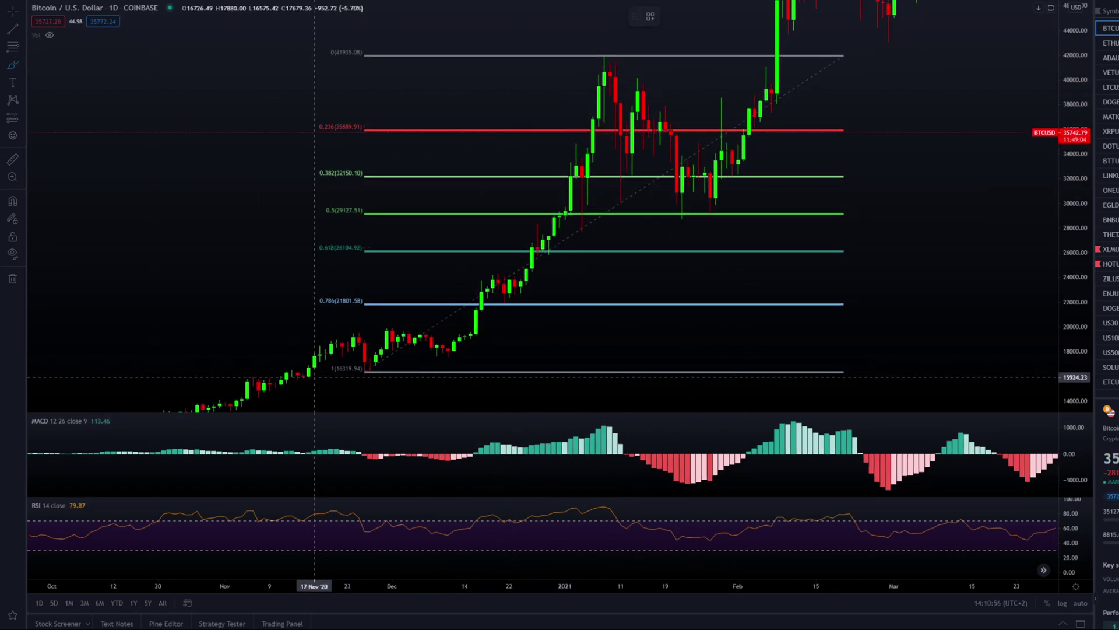
pyautogui.moveTo(374, 343)
pyautogui.mouseDown()
pyautogui.moveTo(355, 355)
pyautogui.moveTo(379, 362)
pyautogui.mouseUp()
pyautogui.hotkey('ctrl', 'z')
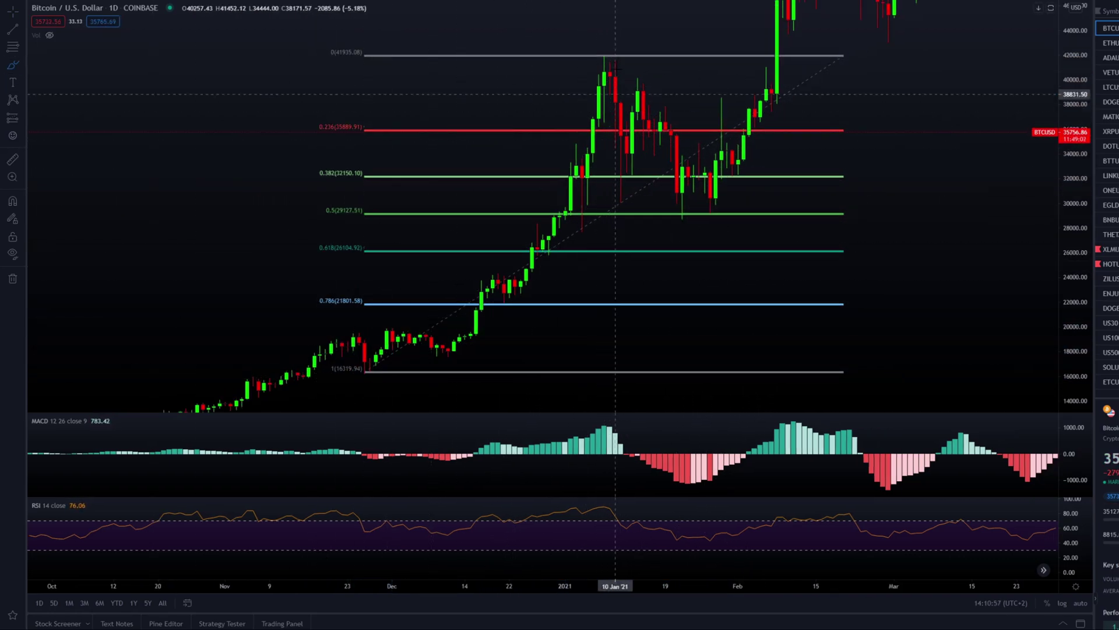
pyautogui.moveTo(612, 41); pyautogui.dragTo(596, 55)
pyautogui.hotkey('ctrl', 'z')
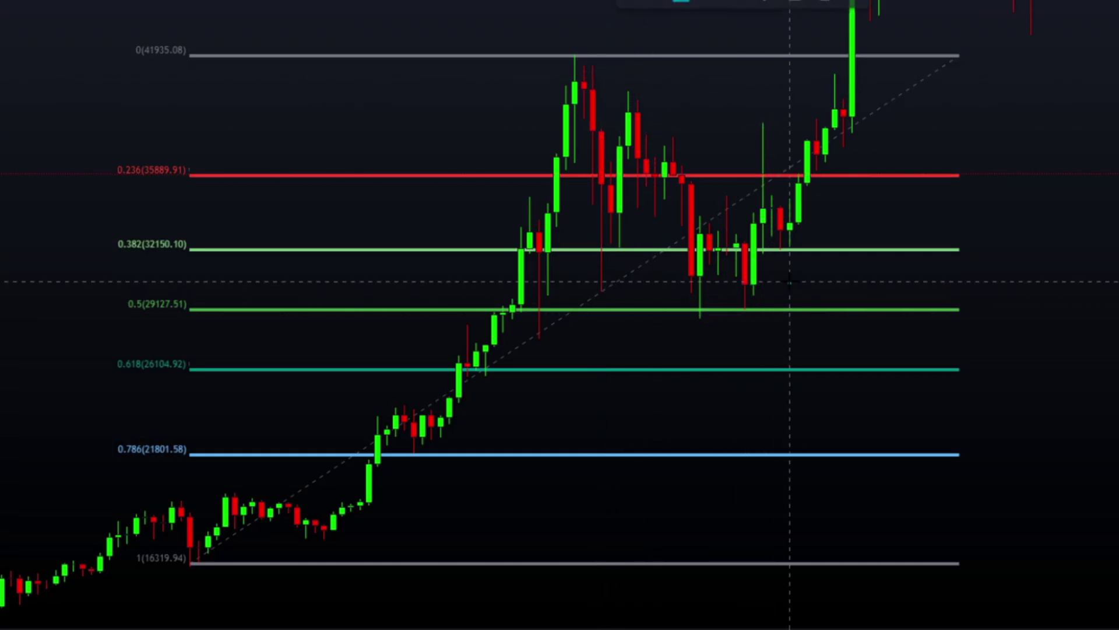
# Step: Trace the rally and undo it, and mark the 0.5 level label, the pullback lows at that level and the drop into them
pyautogui.moveTo(237, 556)
pyautogui.mouseDown()
pyautogui.moveTo(512, 387)
pyautogui.moveTo(606, 16)
pyautogui.moveTo(655, 90)
pyautogui.mouseUp()
pyautogui.hotkey('ctrl', 'z')
pyautogui.moveTo(199, 280); pyautogui.dragTo(119, 323)
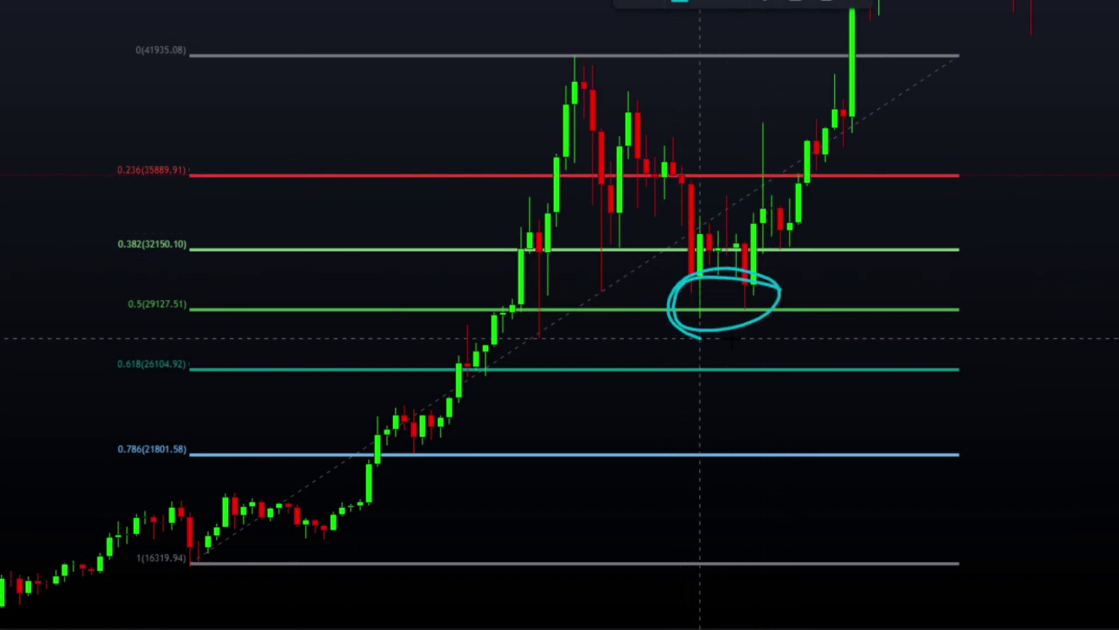
pyautogui.moveTo(700, 338); pyautogui.dragTo(710, 279)
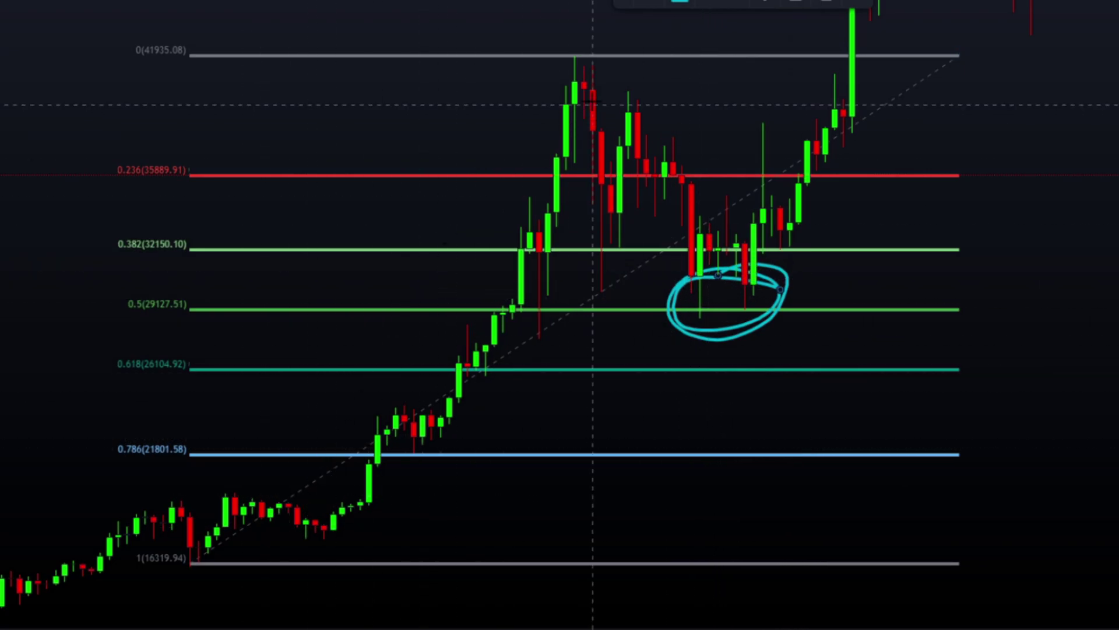
pyautogui.moveTo(584, 77); pyautogui.dragTo(851, 321)
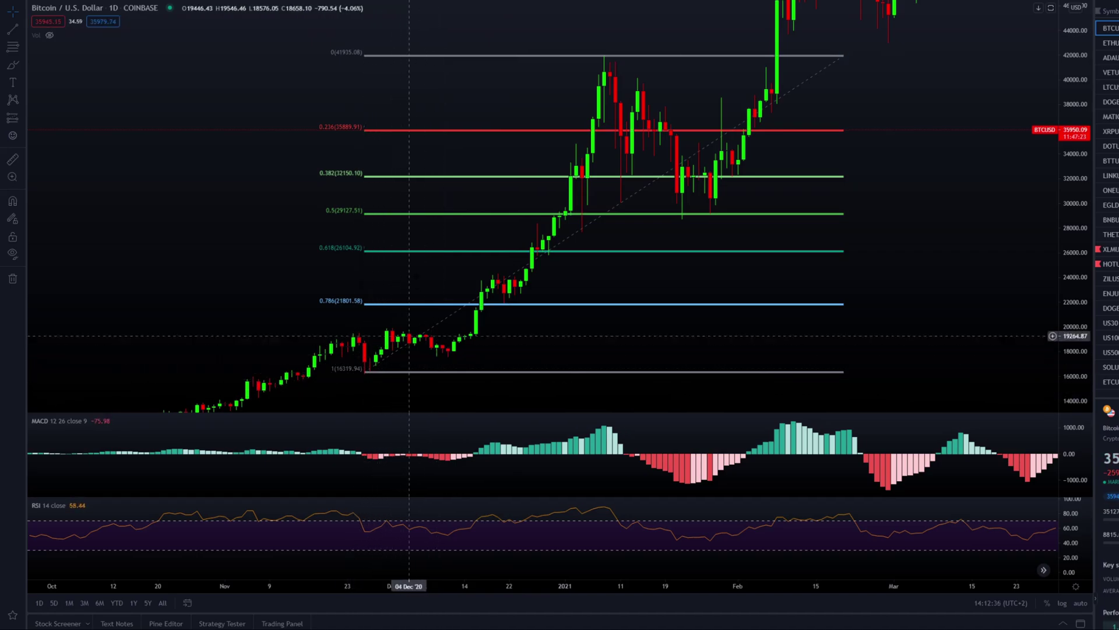
# Step: Replace the retracement with one from the 22 Jan '21 low at about 28804 to the February high at about 58398
pyautogui.moveTo(962, 85); pyautogui.dragTo(767, 225)
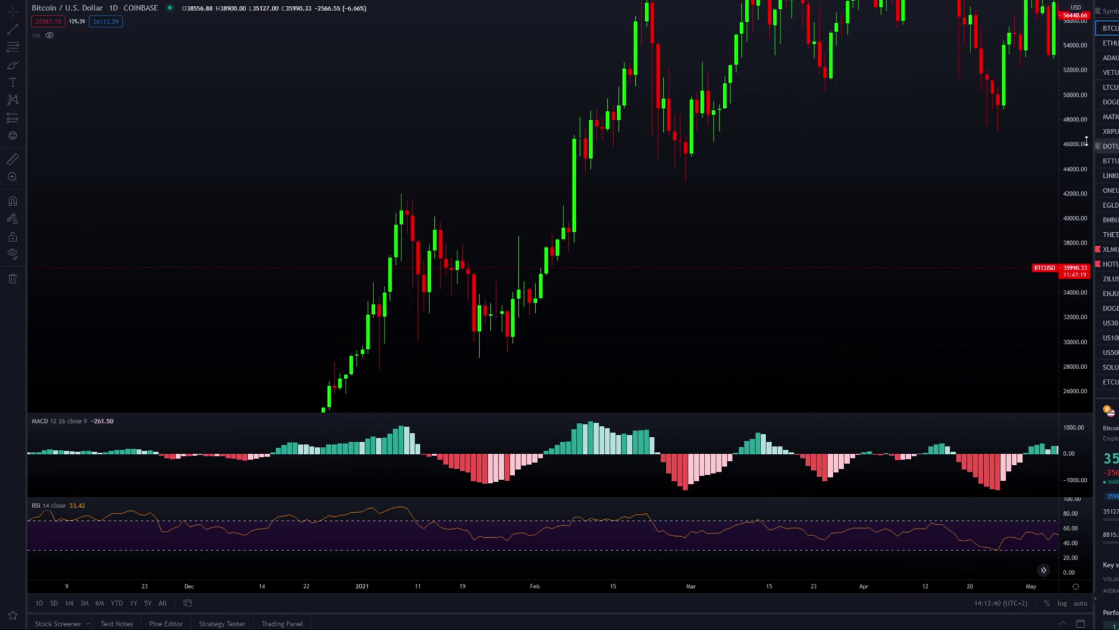
pyautogui.moveTo(1086, 141); pyautogui.dragTo(1062, 187)
pyautogui.moveTo(934, 177); pyautogui.dragTo(907, 194)
pyautogui.click(10, 47)
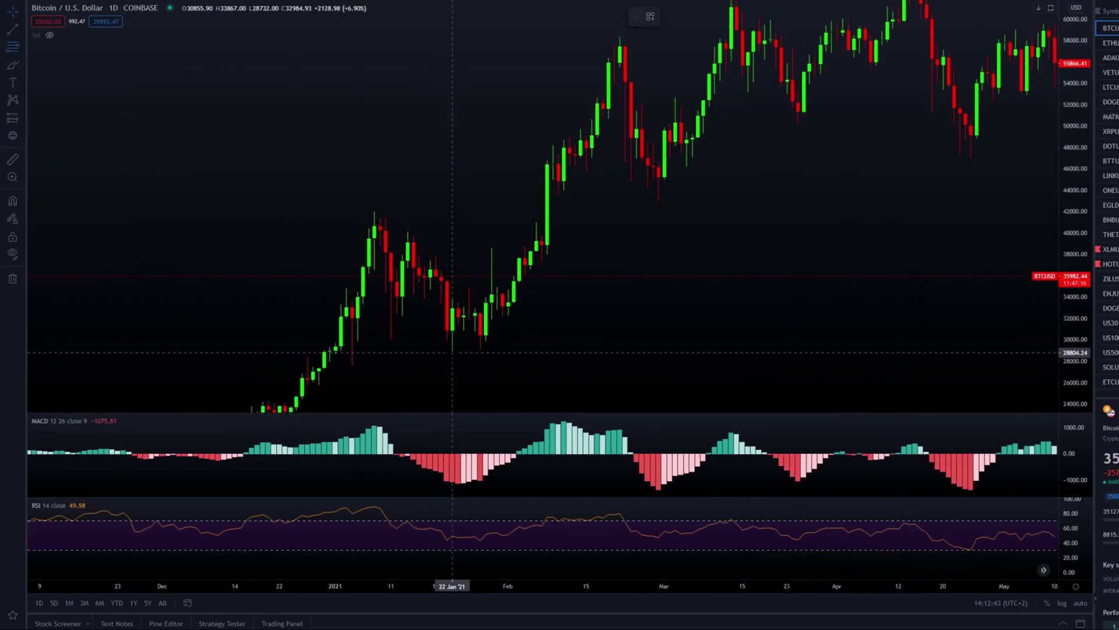
pyautogui.click(453, 352)
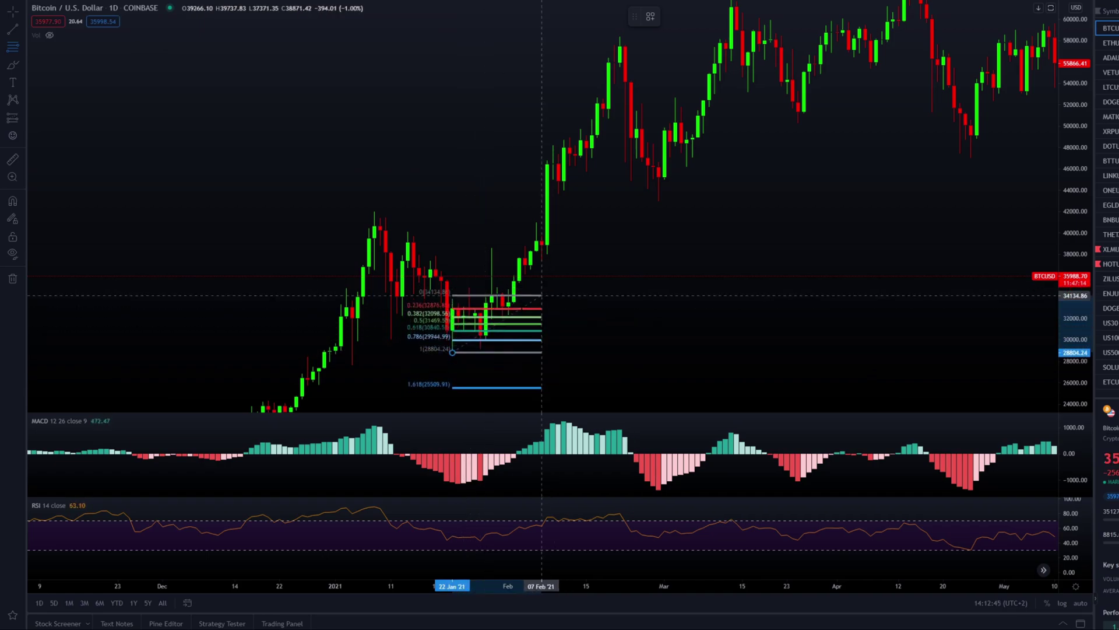
pyautogui.click(759, 36)
# Step: Circle the pullback low near the 0.5 level and the 0.5 level label with the brush, deleting each circle
pyautogui.click(13, 65)
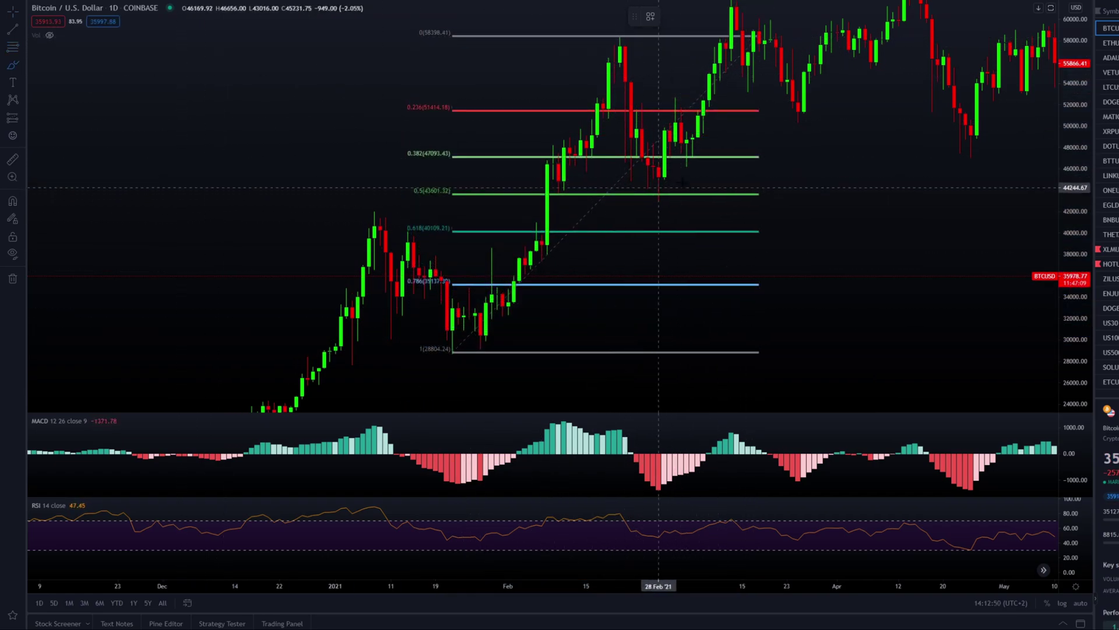
pyautogui.moveTo(696, 180)
pyautogui.mouseDown()
pyautogui.moveTo(547, 190)
pyautogui.moveTo(620, 208)
pyautogui.moveTo(641, 174)
pyautogui.moveTo(697, 198)
pyautogui.mouseUp()
pyautogui.press('Delete')
pyautogui.moveTo(458, 180)
pyautogui.mouseDown()
pyautogui.moveTo(436, 208)
pyautogui.moveTo(458, 209)
pyautogui.mouseUp()
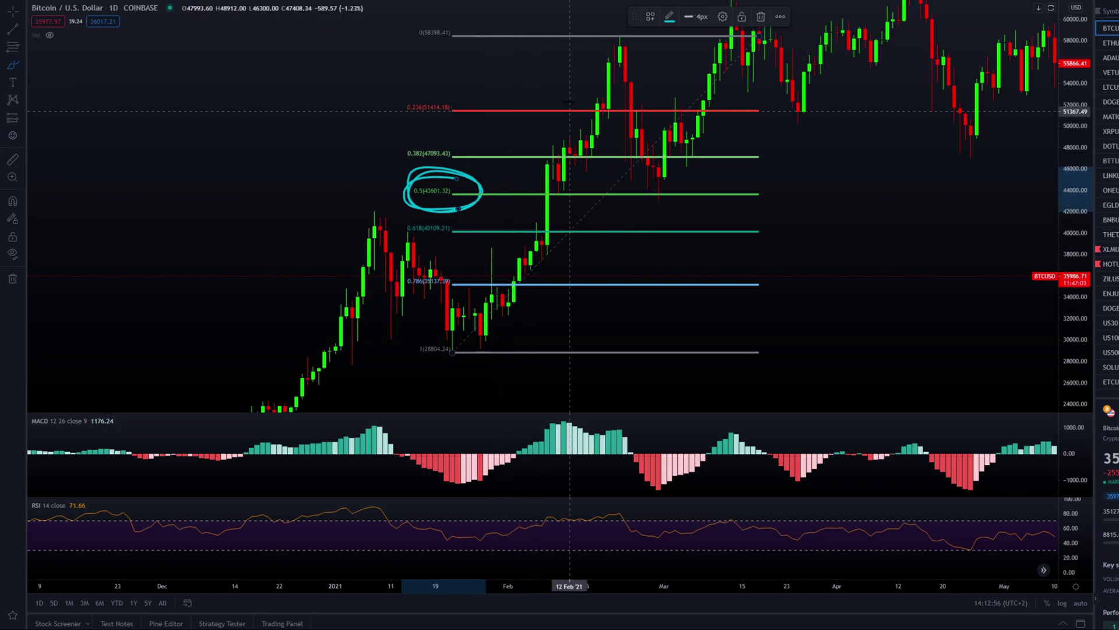
pyautogui.press('Delete')
pyautogui.moveTo(679, 169)
pyautogui.mouseDown()
pyautogui.moveTo(621, 204)
pyautogui.moveTo(620, 180)
pyautogui.mouseUp()
pyautogui.press('Delete')
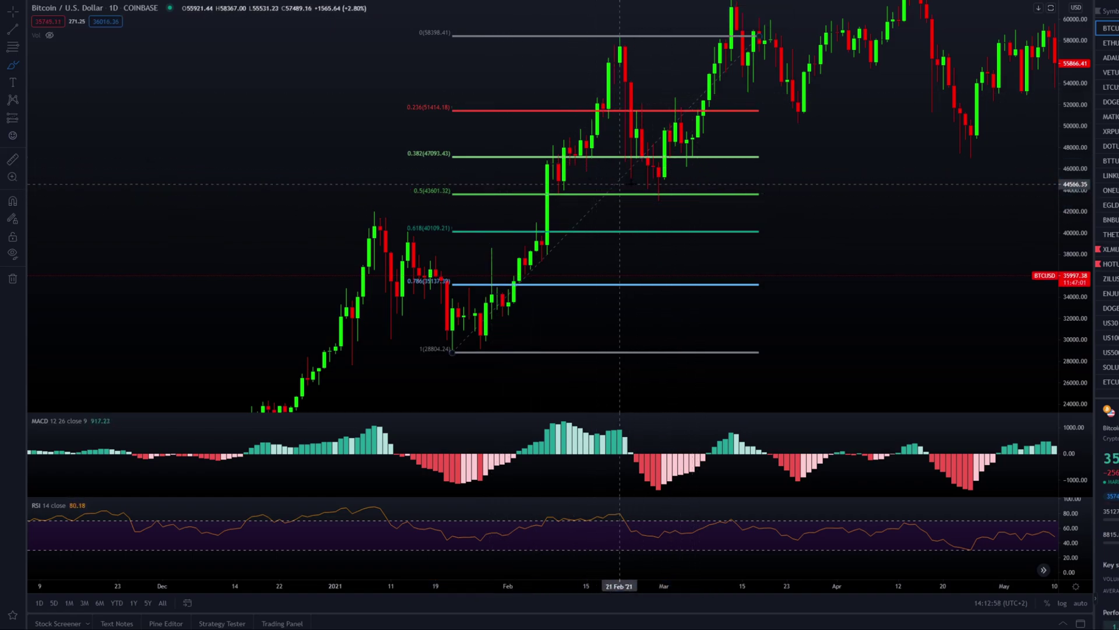
# Step: Circle the late-February low at the 0.5 level again and trace the rebound up from it, undoing each mark
pyautogui.moveTo(692, 175)
pyautogui.mouseDown()
pyautogui.moveTo(562, 172)
pyautogui.moveTo(567, 195)
pyautogui.mouseUp()
pyautogui.hotkey('ctrl', 'z')
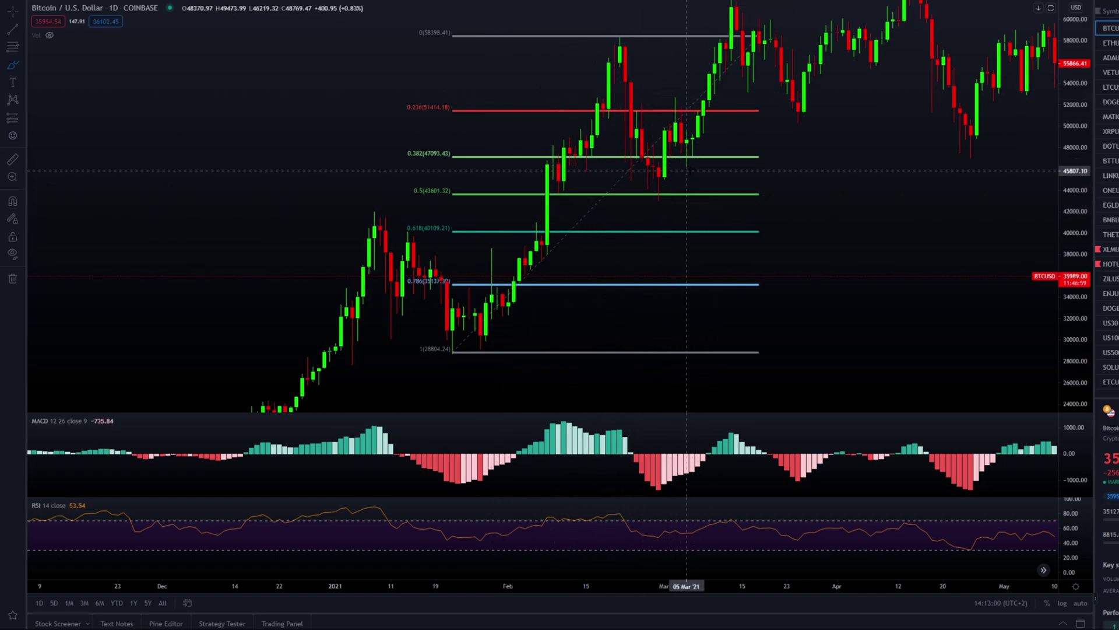
pyautogui.moveTo(665, 176)
pyautogui.mouseDown()
pyautogui.moveTo(680, 183)
pyautogui.moveTo(654, 204)
pyautogui.moveTo(679, 180)
pyautogui.moveTo(661, 192)
pyautogui.mouseUp()
pyautogui.moveTo(1078, 134); pyautogui.dragTo(1077, 152)
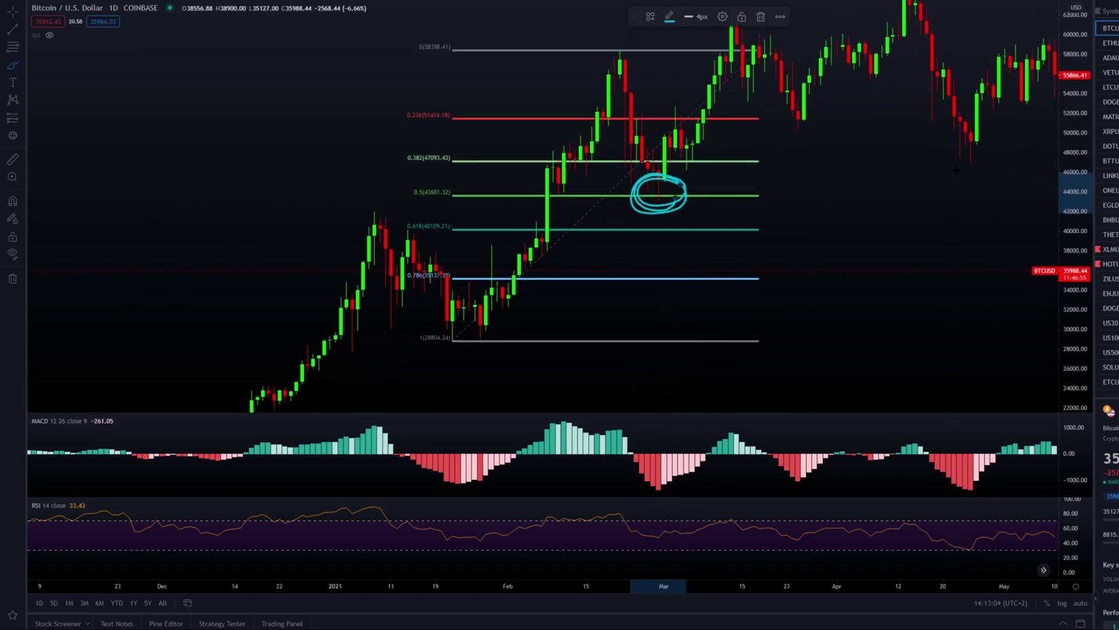
pyautogui.hotkey('ctrl', 'z')
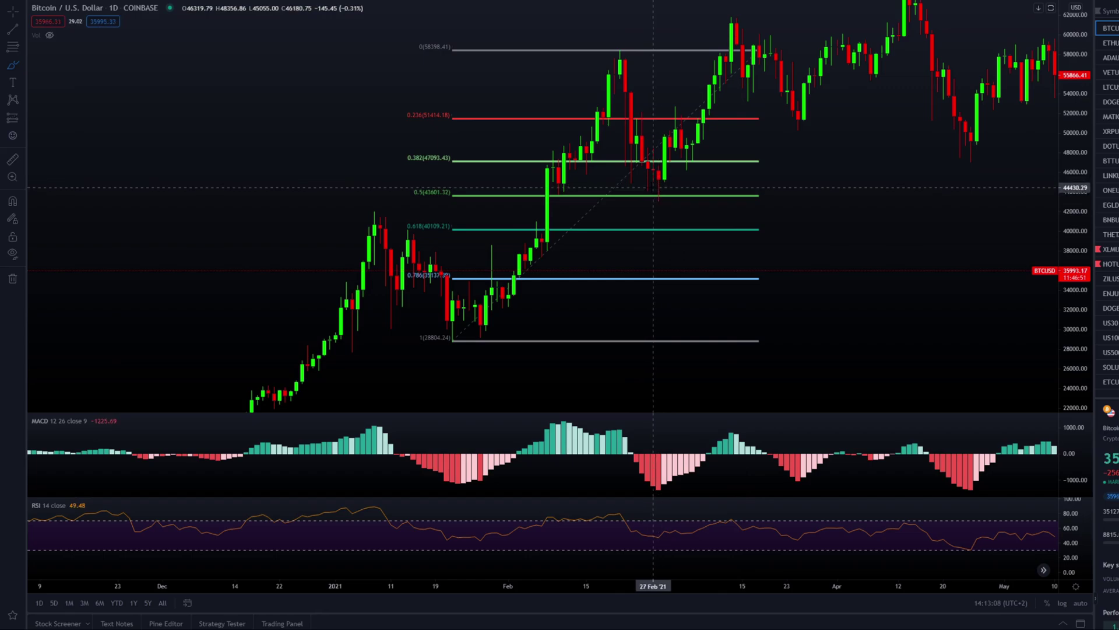
pyautogui.moveTo(648, 193)
pyautogui.mouseDown()
pyautogui.moveTo(800, 50)
pyautogui.moveTo(769, 105)
pyautogui.mouseUp()
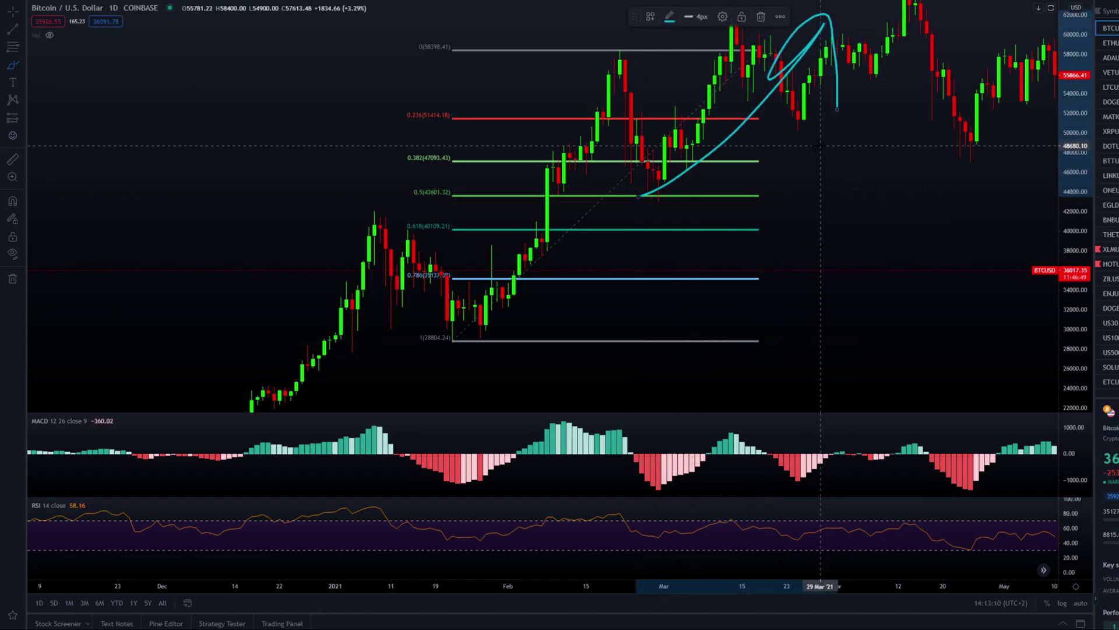
pyautogui.hotkey('ctrl', 'z')
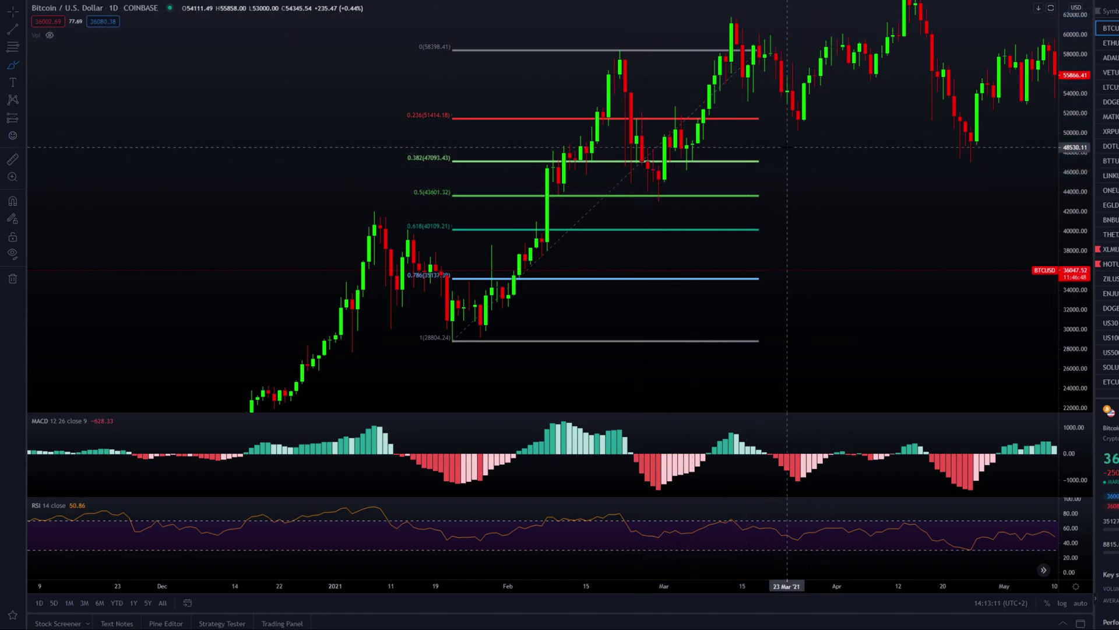
# Step: Delete the retracement and draw a new one from the 28 Feb '21 low at about 43180 to the March high at about 61830
pyautogui.click(553, 50)
pyautogui.press('Delete')
pyautogui.moveTo(924, 162); pyautogui.dragTo(848, 210)
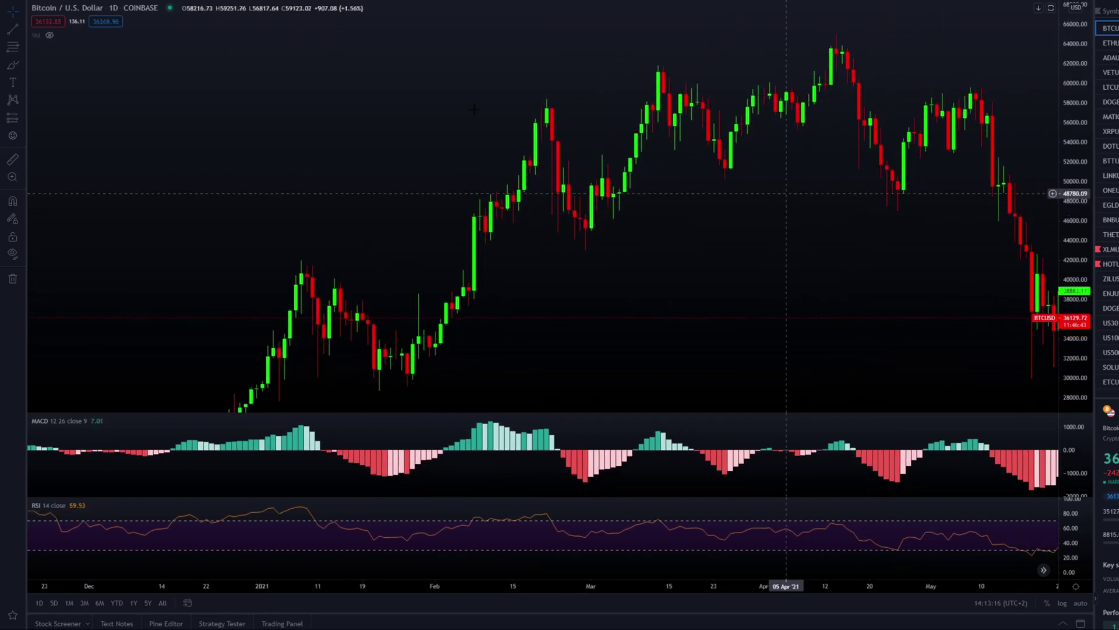
pyautogui.click(19, 56)
pyautogui.scroll(1, 538, 240)
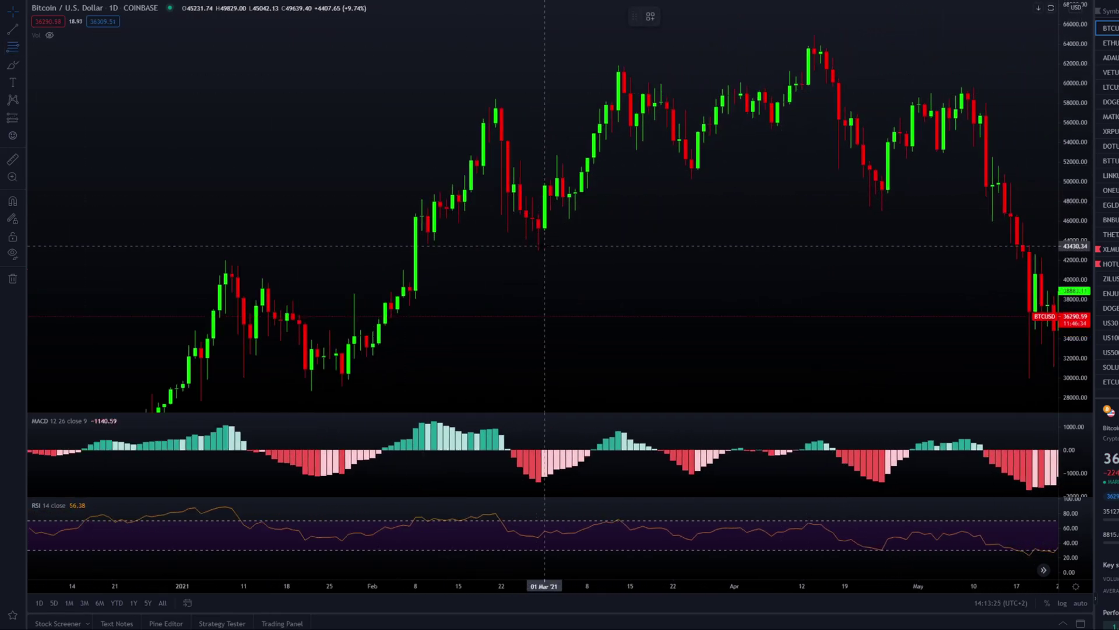
pyautogui.click(538, 247)
pyautogui.moveTo(708, 67); pyautogui.dragTo(710, 64)
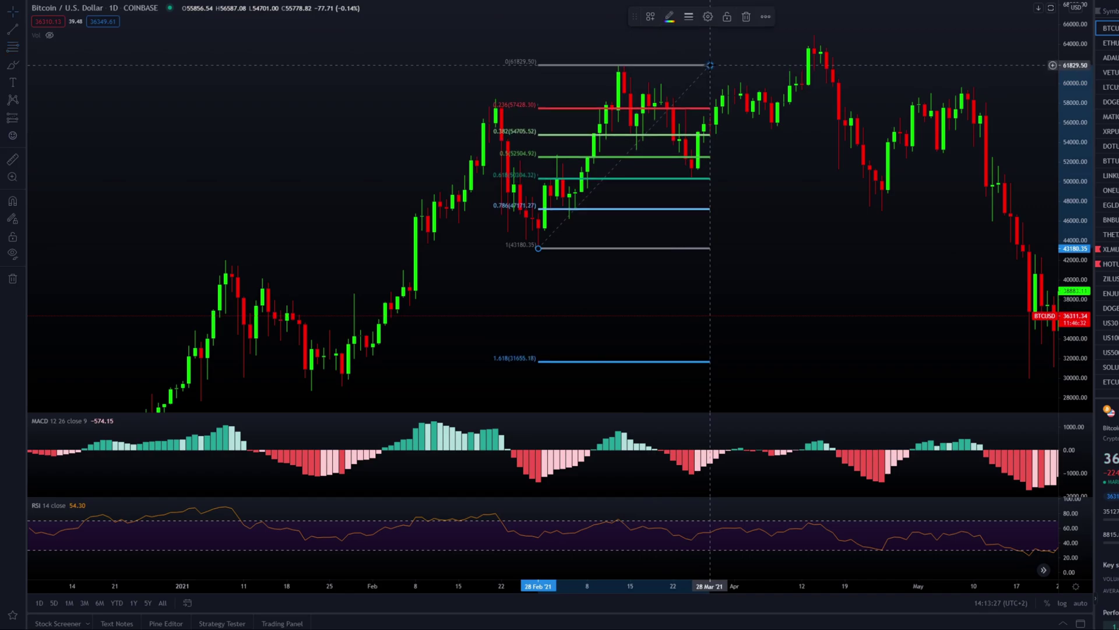
# Step: Circle the late-March pullback low at the 0.618 level, undo that circle, and circle the 0.618 level label
pyautogui.click(13, 64)
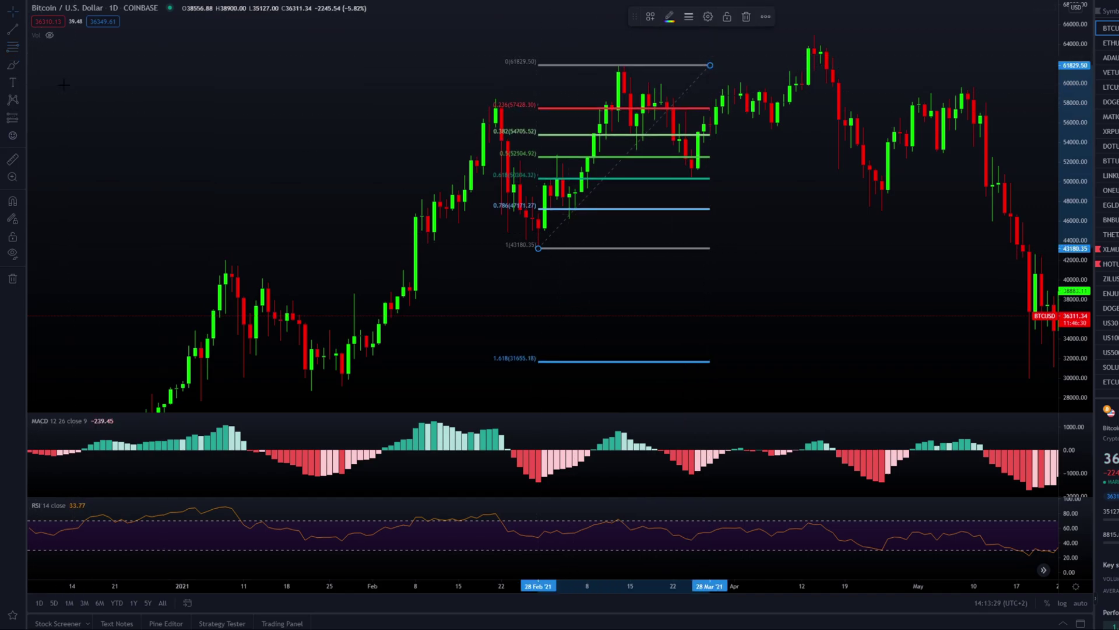
pyautogui.moveTo(722, 173)
pyautogui.mouseDown()
pyautogui.moveTo(661, 174)
pyautogui.moveTo(703, 190)
pyautogui.moveTo(679, 170)
pyautogui.mouseUp()
pyautogui.hotkey('ctrl', 'z')
pyautogui.moveTo(538, 144)
pyautogui.mouseDown()
pyautogui.moveTo(557, 148)
pyautogui.moveTo(500, 189)
pyautogui.moveTo(500, 161)
pyautogui.moveTo(520, 193)
pyautogui.mouseUp()
pyautogui.hotkey('ctrl', 'z')
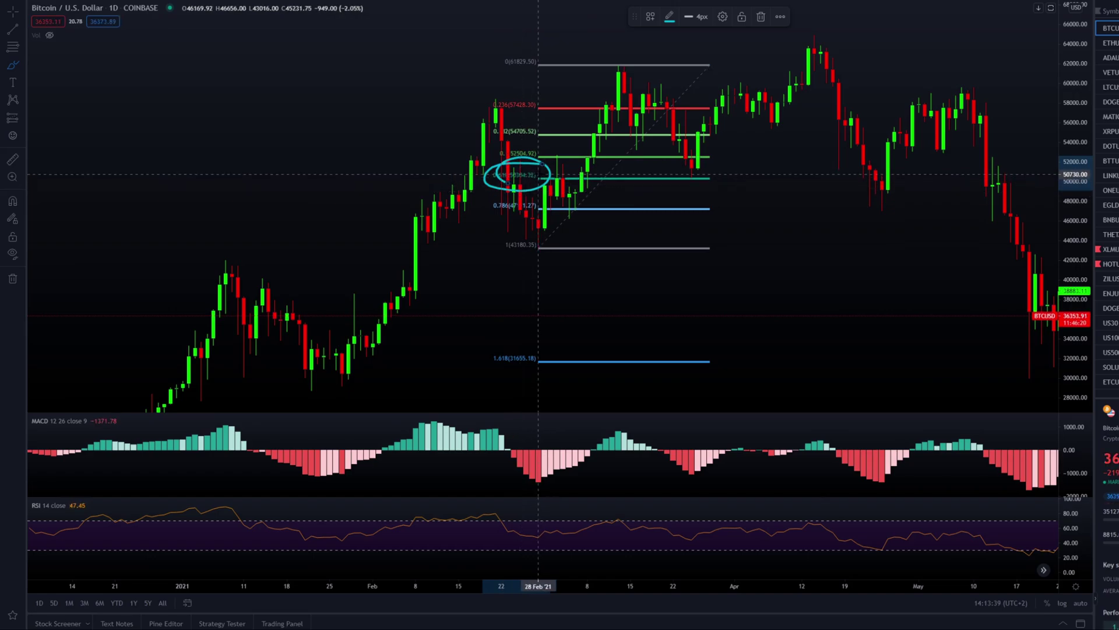
# Step: Undo the 0.618 label circle, circle the 0.618 level across to the late-March low, and undo that circle too
pyautogui.hotkey('ctrl', 'z')
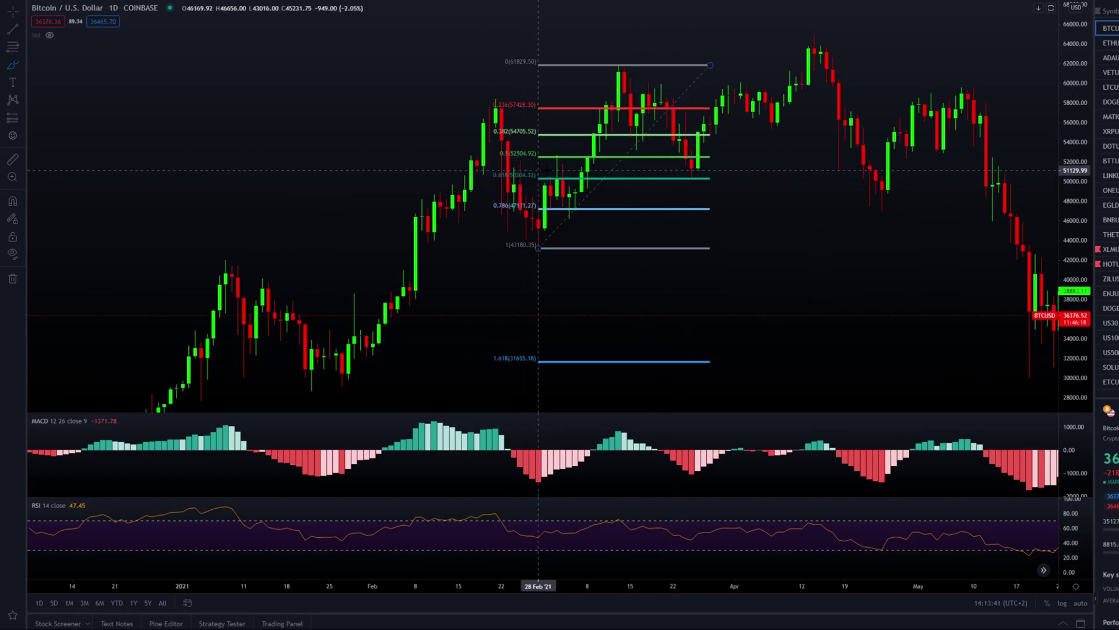
pyautogui.moveTo(714, 167)
pyautogui.mouseDown()
pyautogui.moveTo(580, 161)
pyautogui.moveTo(557, 197)
pyautogui.mouseUp()
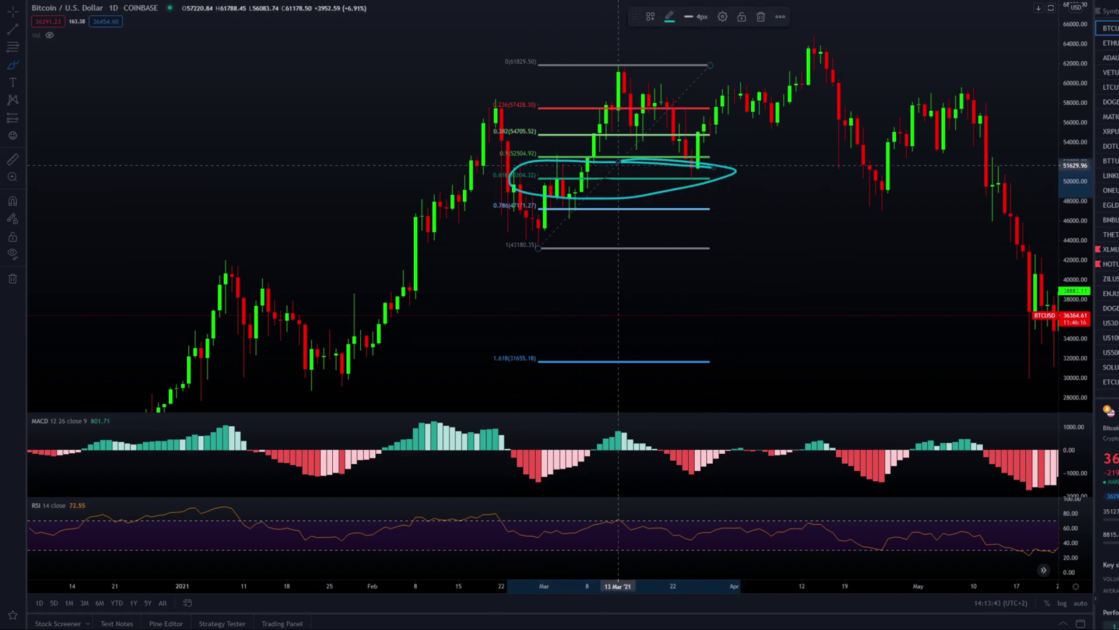
pyautogui.hotkey('ctrl', 'z')
# Step: Delete the Fibonacci retracement drawn from the 28 Feb '21 low
pyautogui.click(561, 67)
pyautogui.press('Delete')
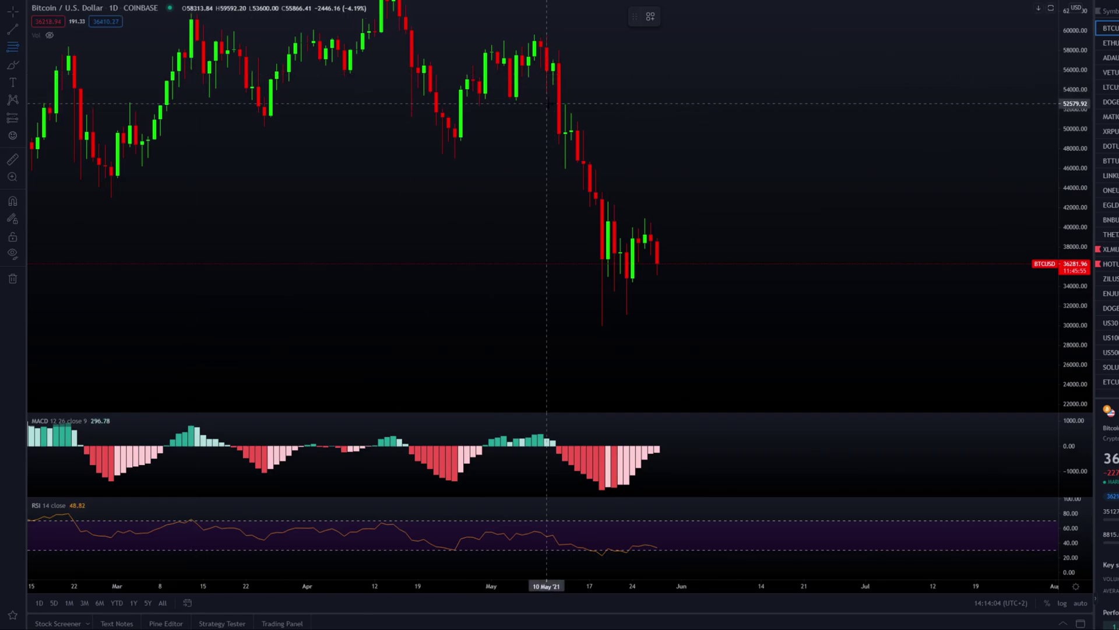
pyautogui.click(535, 34)
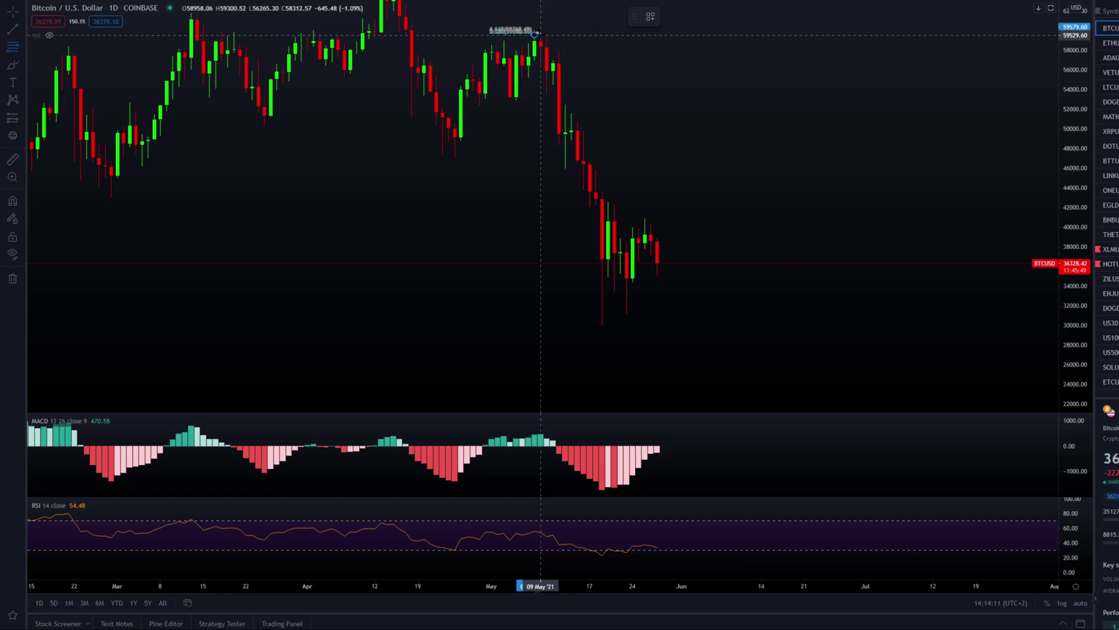
pyautogui.press('Escape')
# Step: Sketch a long downward arrow beneath the April–May decline with the brush, and delete it
pyautogui.click(12, 65)
pyautogui.moveTo(284, 50)
pyautogui.mouseDown()
pyautogui.moveTo(639, 317)
pyautogui.moveTo(556, 344)
pyautogui.moveTo(749, 338)
pyautogui.mouseUp()
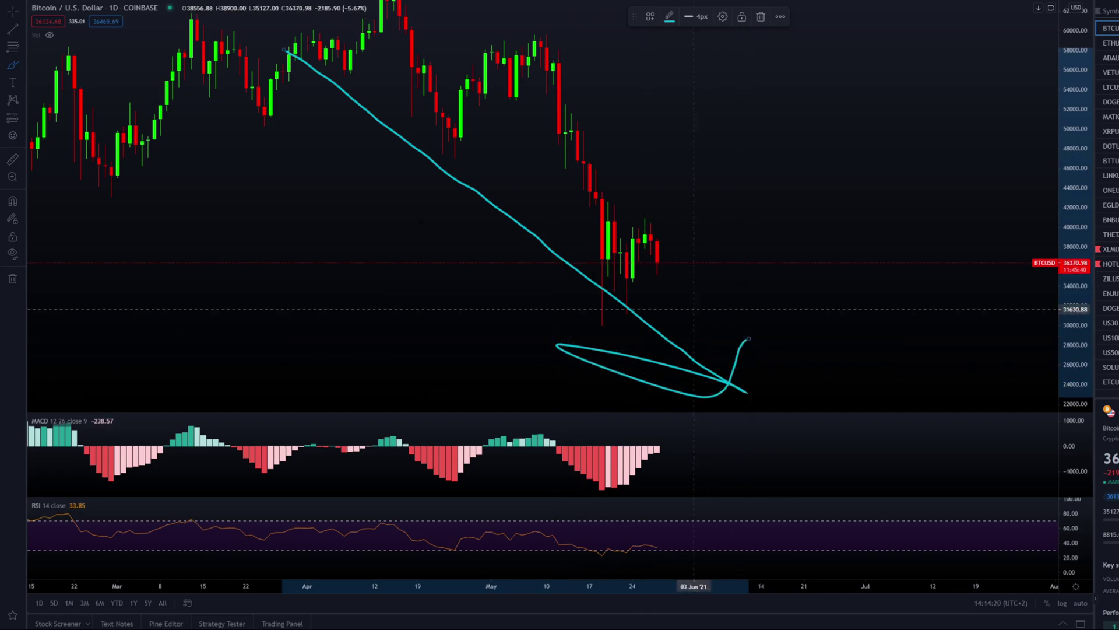
pyautogui.press('Delete')
# Step: Draw a Fibonacci retracement from the 09 May '21 high at about 59630 down to the May low at about 29980
pyautogui.click(8, 48)
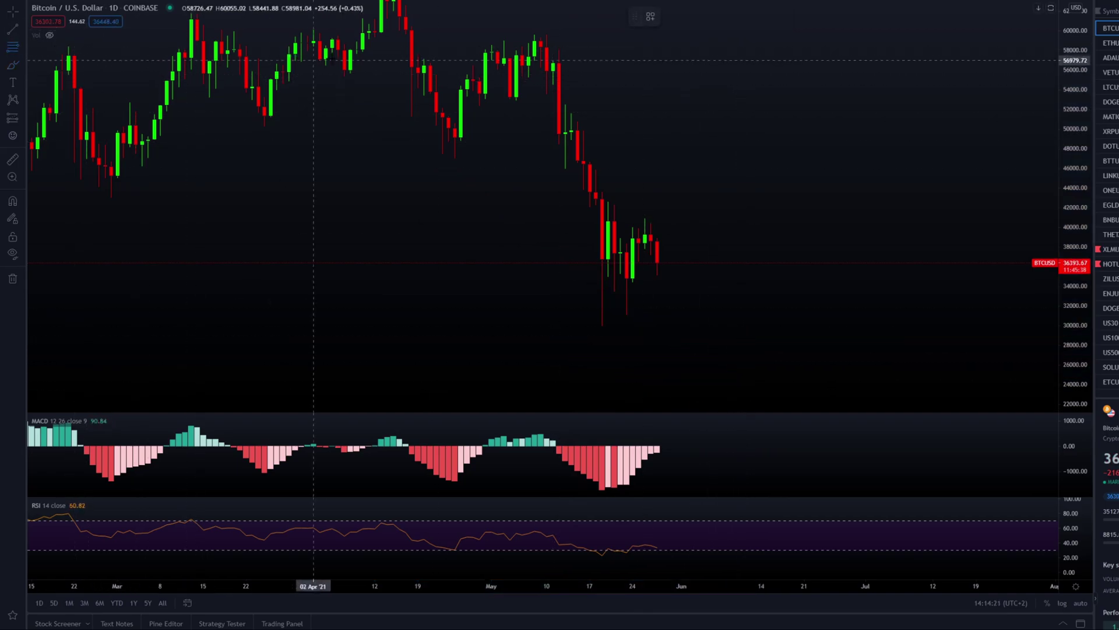
pyautogui.click(541, 33)
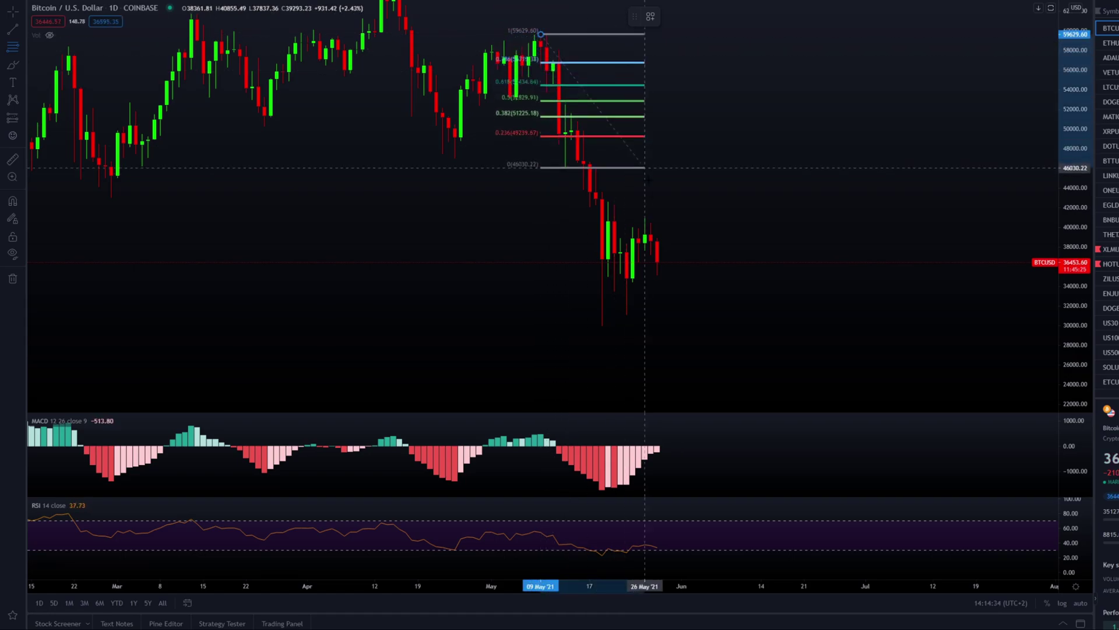
pyautogui.click(761, 325)
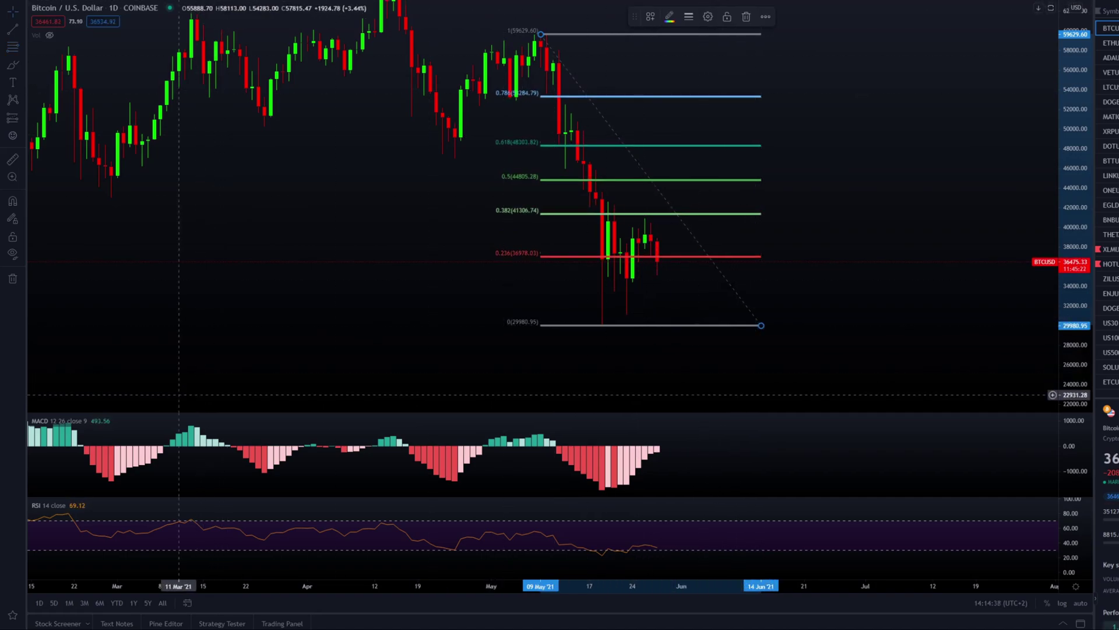
# Step: Circle the 1 level label at the May high and the 0 level label at the low with the brush, undoing each circle
pyautogui.click(13, 65)
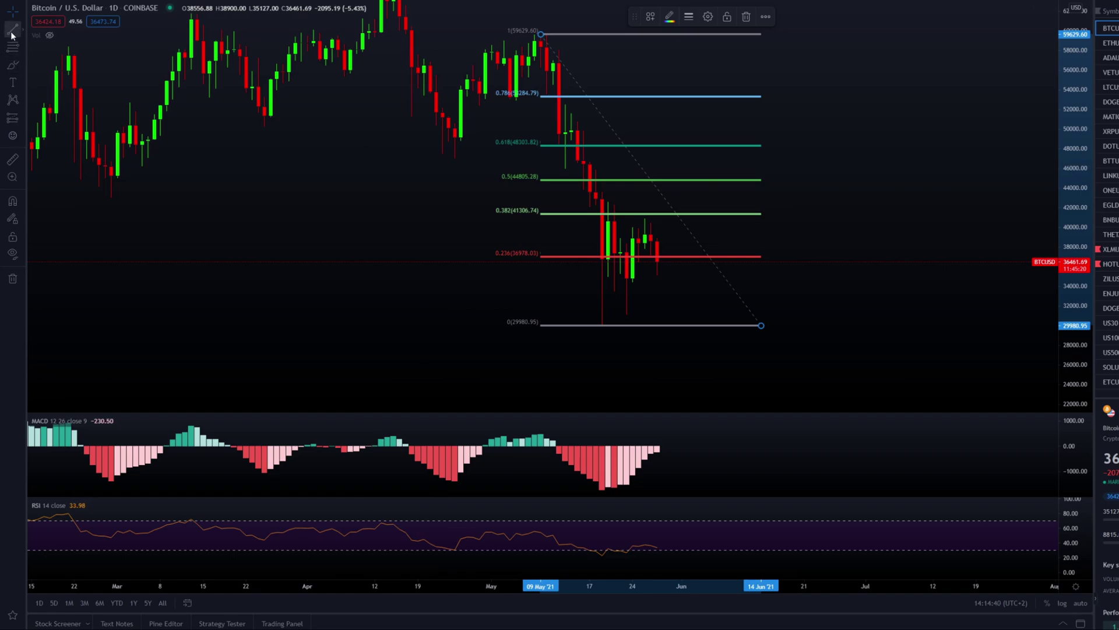
pyautogui.moveTo(558, 12); pyautogui.dragTo(537, 15)
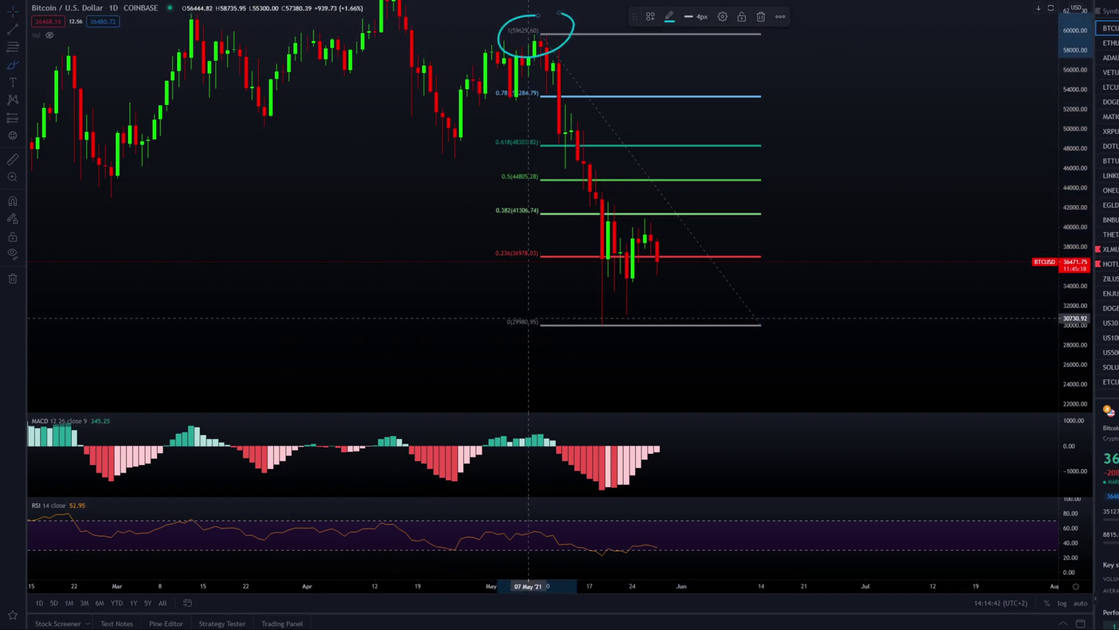
pyautogui.hotkey('ctrl', 'z')
pyautogui.moveTo(545, 300); pyautogui.dragTo(553, 308)
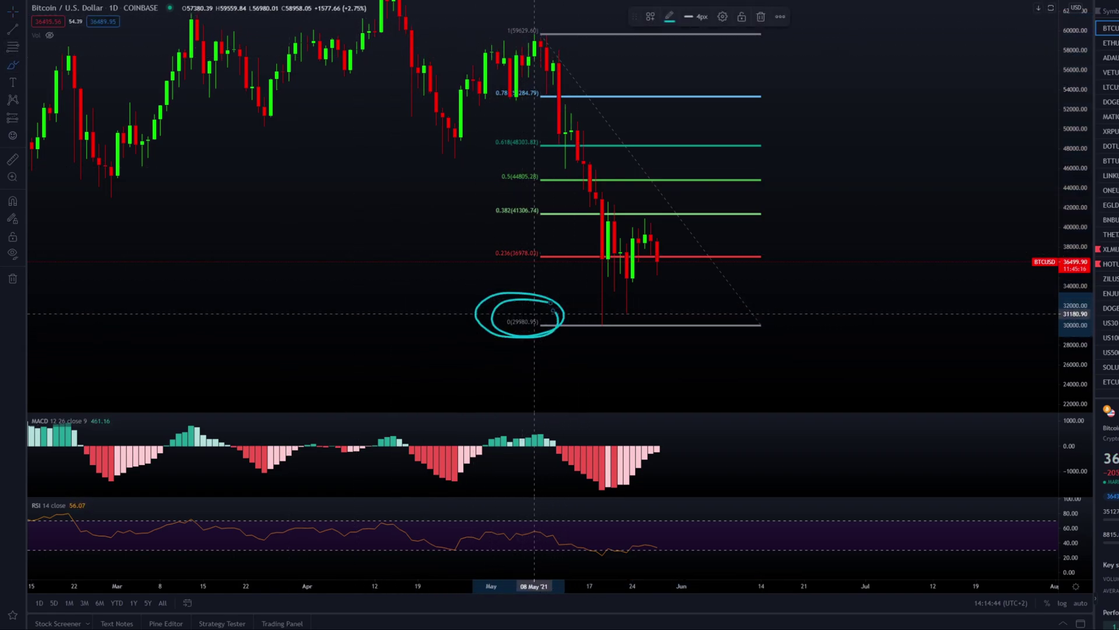
pyautogui.hotkey('ctrl', 'z')
# Step: Trace the rebound up from the 19 May '21 low with the brush several times, undoing each stroke
pyautogui.click(13, 65)
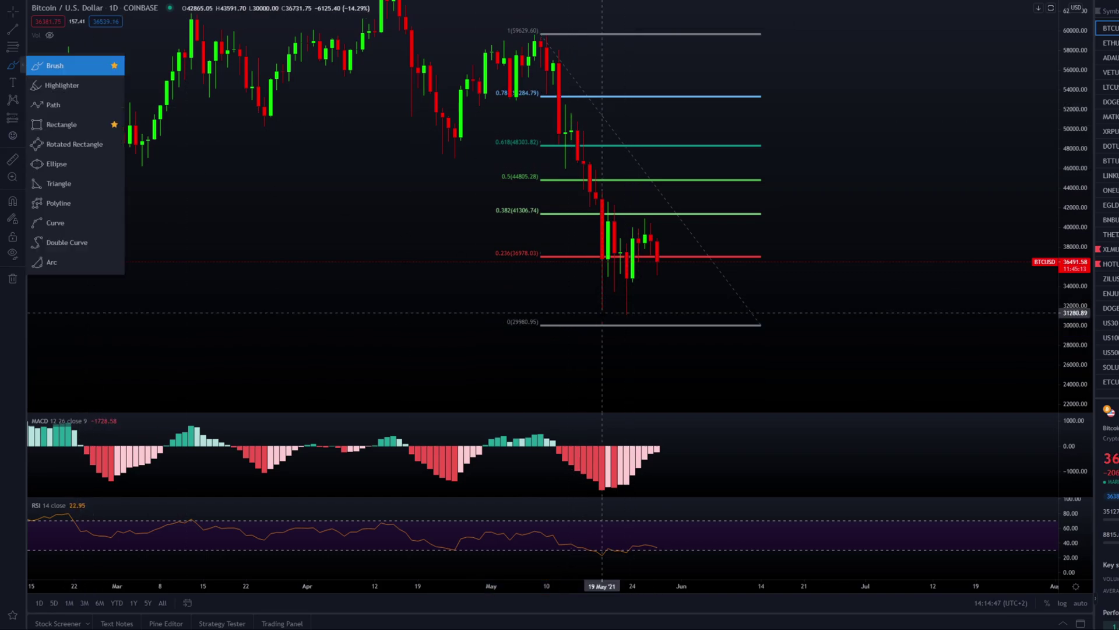
pyautogui.moveTo(591, 324)
pyautogui.mouseDown()
pyautogui.moveTo(639, 297)
pyautogui.moveTo(692, 230)
pyautogui.moveTo(679, 234)
pyautogui.mouseUp()
pyautogui.hotkey('ctrl', 'z')
pyautogui.moveTo(588, 328)
pyautogui.mouseDown()
pyautogui.moveTo(694, 230)
pyautogui.moveTo(647, 239)
pyautogui.mouseUp()
pyautogui.hotkey('ctrl', 'z')
pyautogui.moveTo(579, 331)
pyautogui.mouseDown()
pyautogui.moveTo(602, 323)
pyautogui.moveTo(690, 220)
pyautogui.moveTo(654, 240)
pyautogui.mouseUp()
pyautogui.hotkey('ctrl', 'z')
# Step: Circle the 0.382 level label of the May retracement with the brush
pyautogui.click(12, 64)
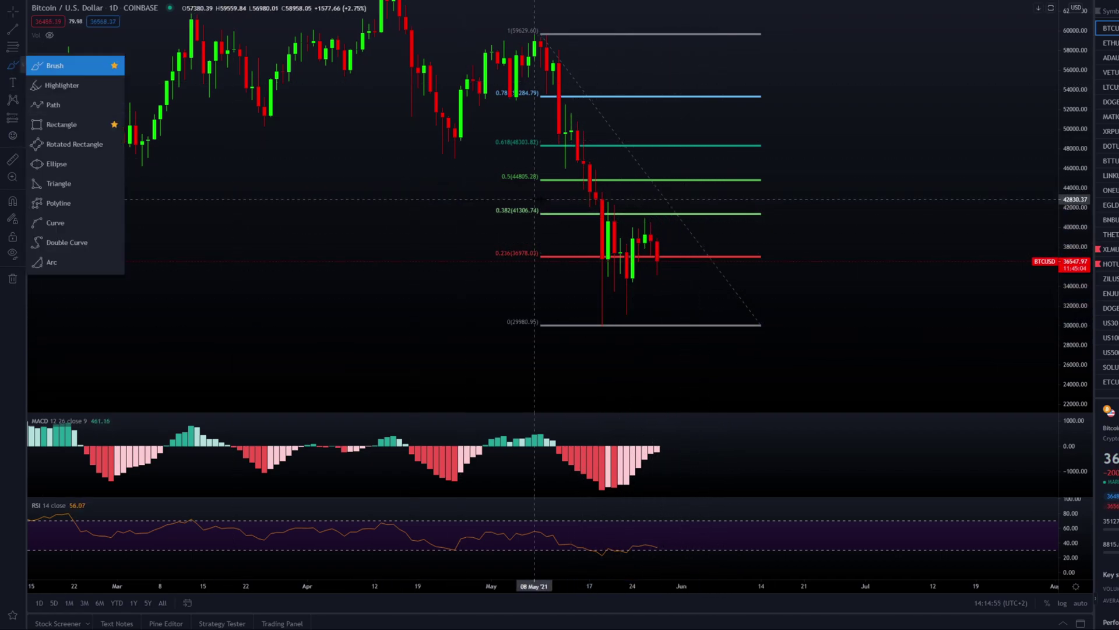
pyautogui.click(54, 65)
pyautogui.moveTo(551, 196)
pyautogui.mouseDown()
pyautogui.moveTo(478, 192)
pyautogui.moveTo(558, 207)
pyautogui.moveTo(553, 193)
pyautogui.mouseUp()
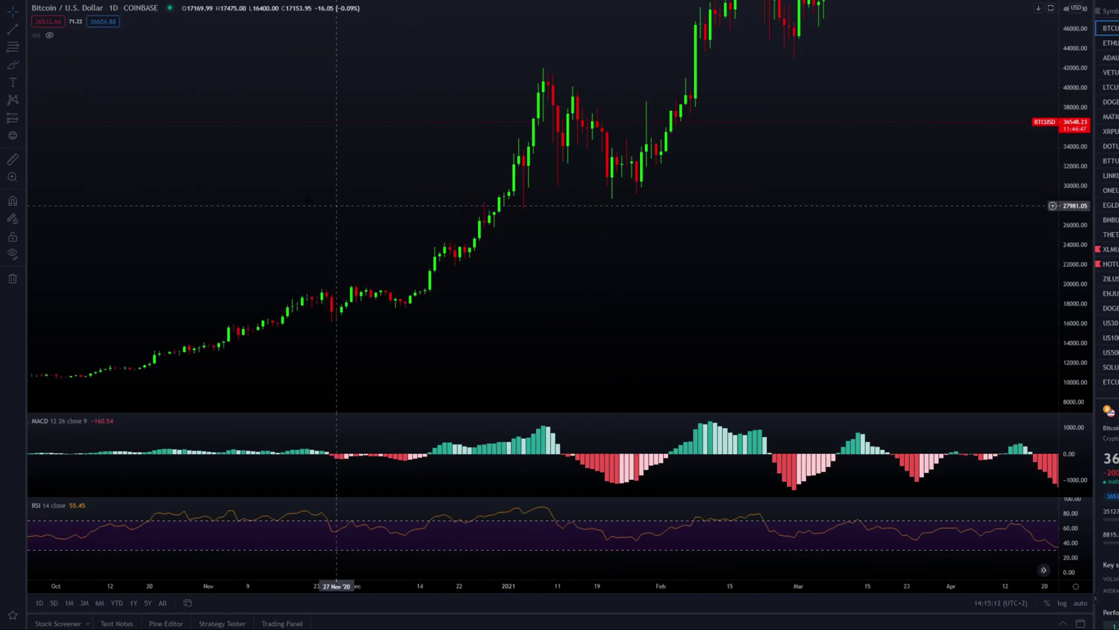
# Step: Draw a Fibonacci retracement from the 26 Nov '20 low at about 16180 up to the January 2021 high at about 42080
pyautogui.click(9, 50)
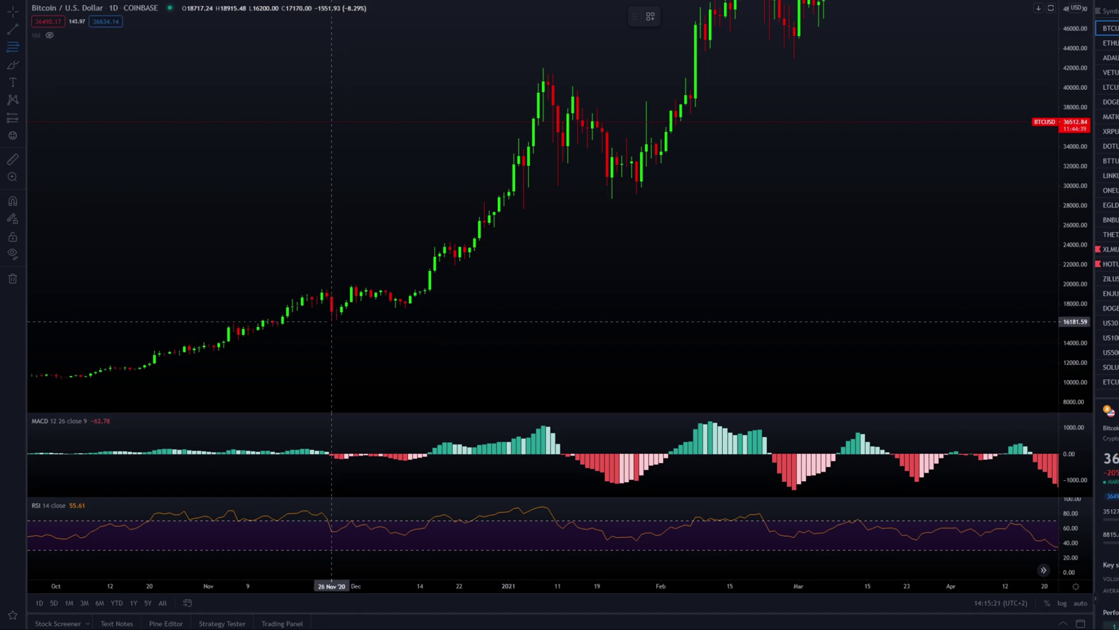
pyautogui.click(332, 321)
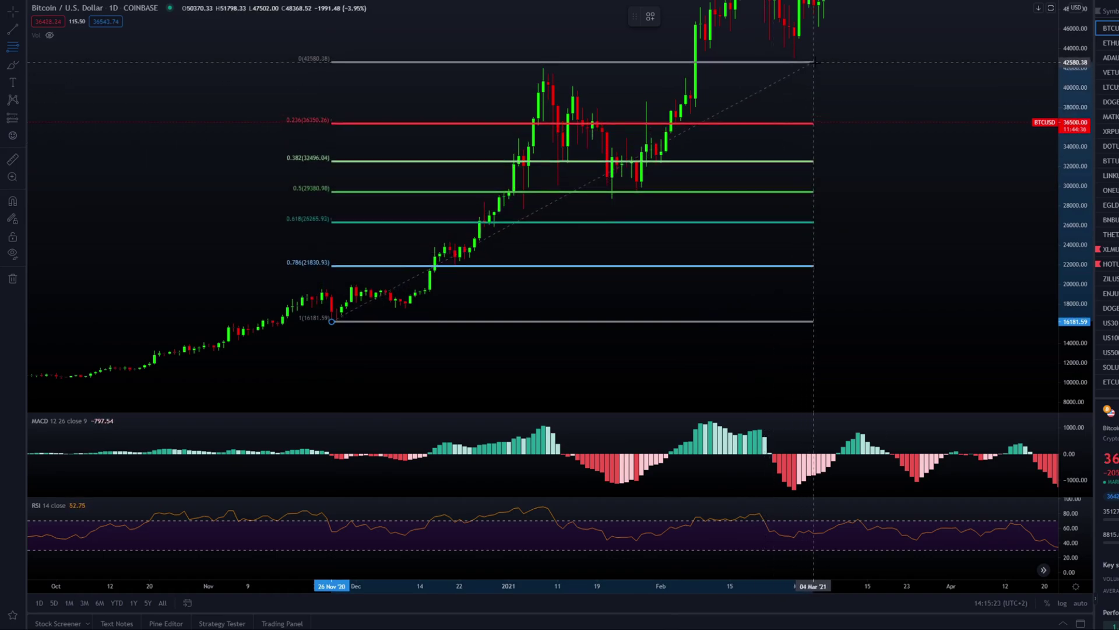
pyautogui.click(818, 67)
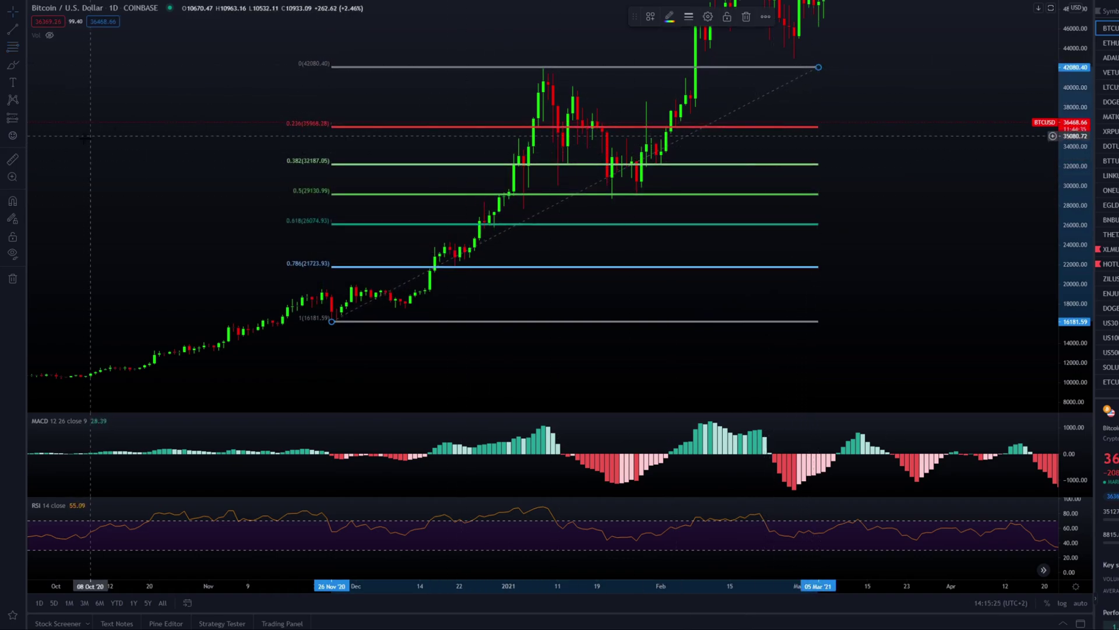
# Step: Circle the 0.5 level label and the late-January pullback low with the brush, deleting each circle
pyautogui.click(12, 65)
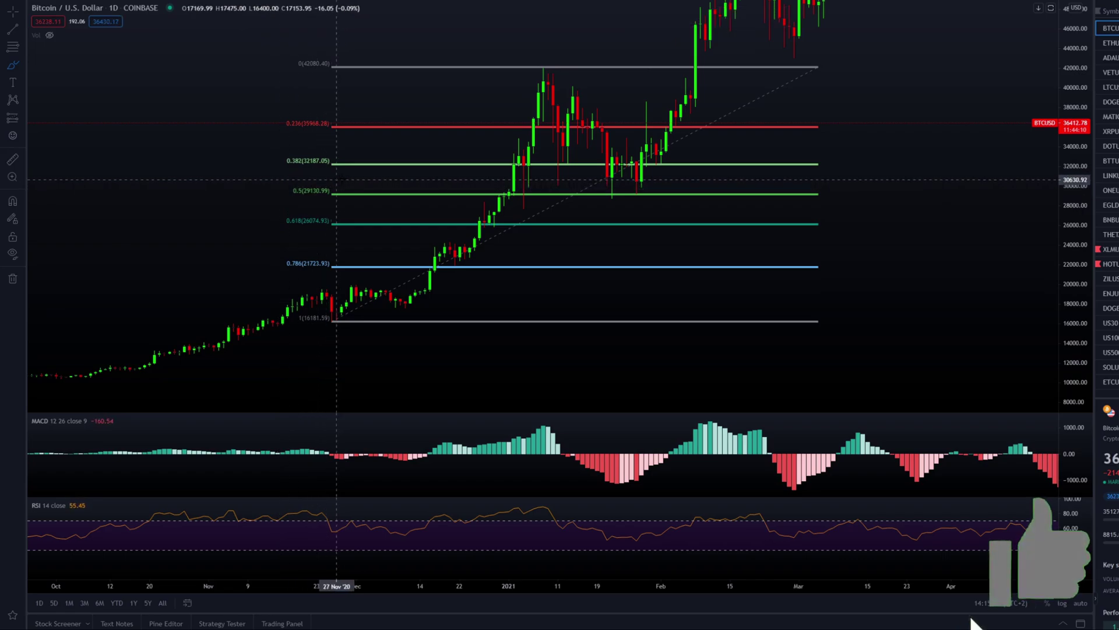
pyautogui.moveTo(344, 175)
pyautogui.mouseDown()
pyautogui.moveTo(284, 189)
pyautogui.moveTo(345, 177)
pyautogui.mouseUp()
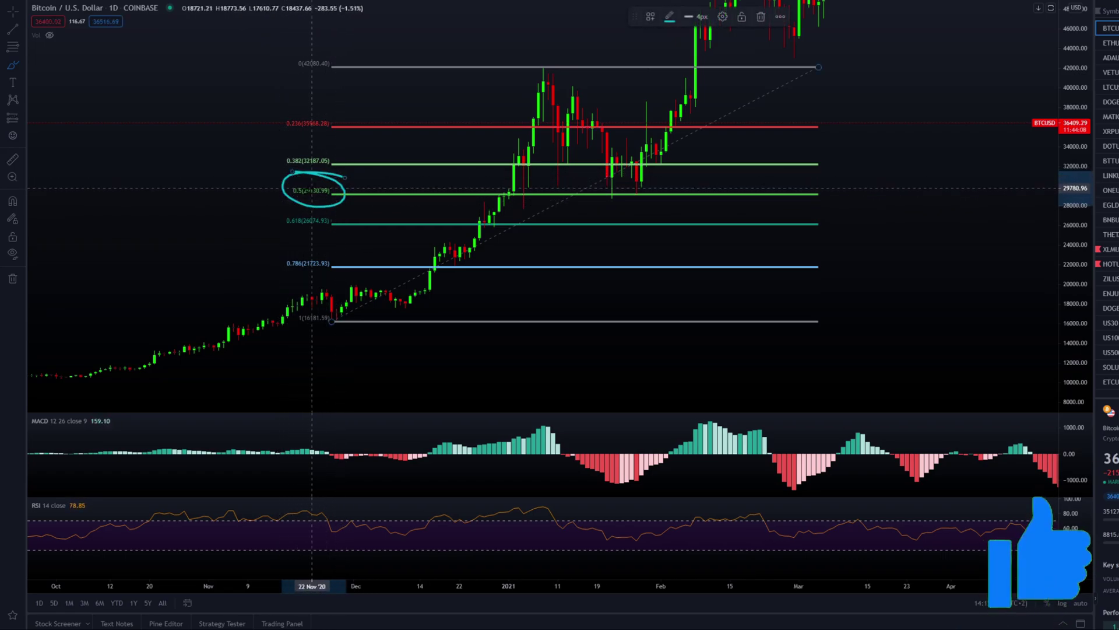
pyautogui.press('Delete')
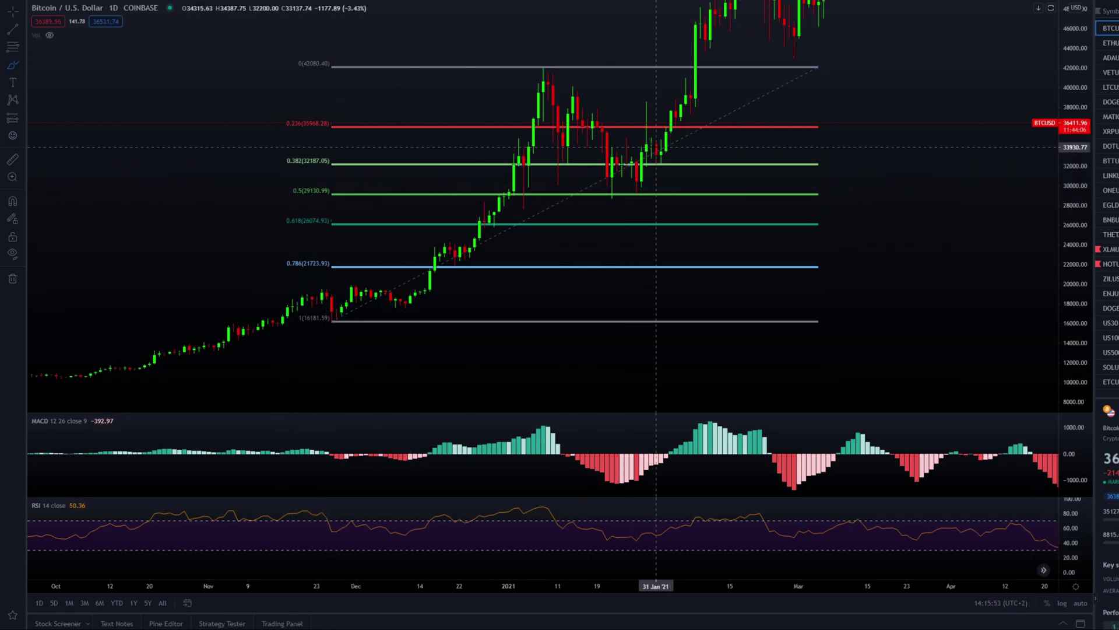
pyautogui.moveTo(656, 147)
pyautogui.mouseDown()
pyautogui.moveTo(624, 166)
pyautogui.moveTo(646, 188)
pyautogui.moveTo(651, 150)
pyautogui.moveTo(622, 158)
pyautogui.moveTo(661, 162)
pyautogui.mouseUp()
pyautogui.press('Delete')
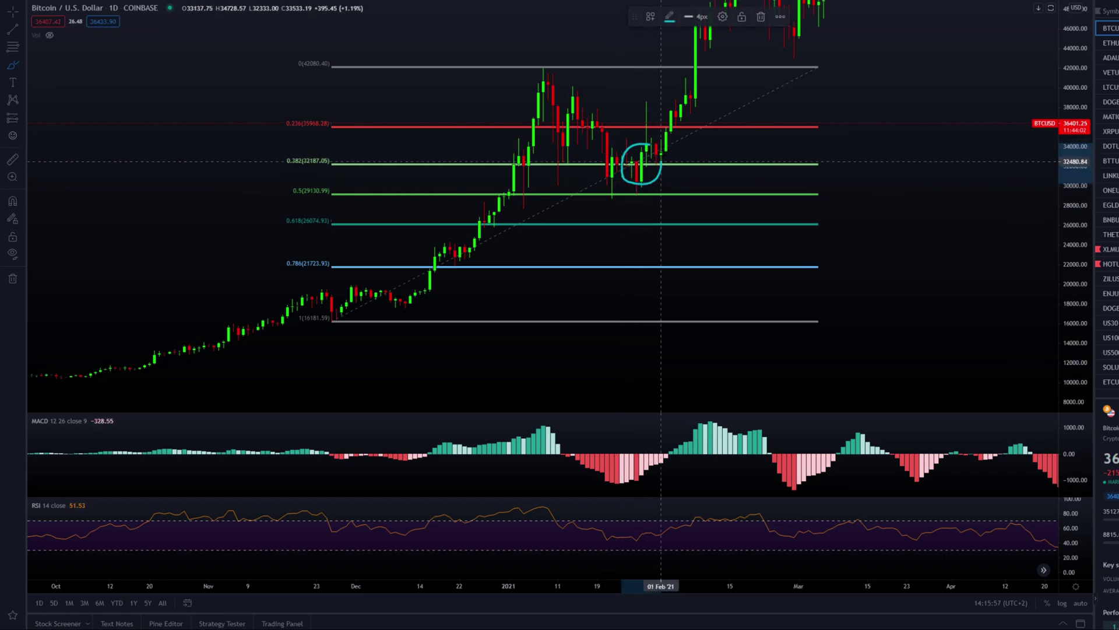
pyautogui.press('Delete')
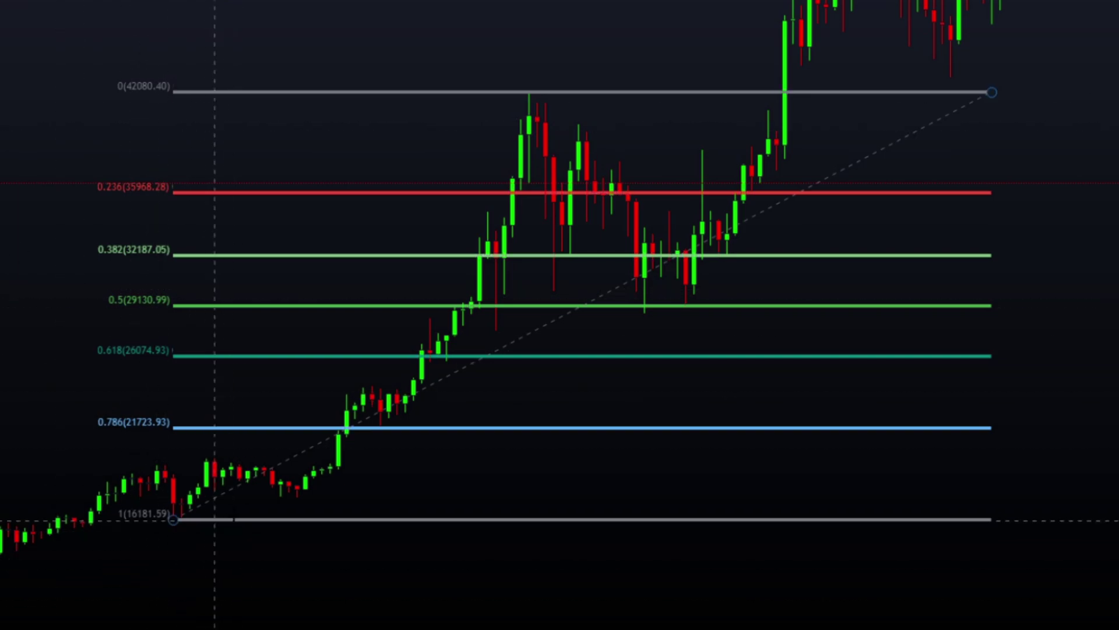
# Step: Trace the overall rise from the November low and circle the late-January low above the 0.5 level, deleting each mark
pyautogui.moveTo(160, 567)
pyautogui.mouseDown()
pyautogui.moveTo(237, 565)
pyautogui.moveTo(512, 482)
pyautogui.moveTo(809, 253)
pyautogui.moveTo(824, 145)
pyautogui.moveTo(1001, 202)
pyautogui.mouseUp()
pyautogui.press('Delete')
pyautogui.moveTo(744, 279)
pyautogui.mouseDown()
pyautogui.moveTo(629, 268)
pyautogui.moveTo(694, 314)
pyautogui.moveTo(613, 295)
pyautogui.moveTo(677, 270)
pyautogui.moveTo(619, 268)
pyautogui.moveTo(628, 292)
pyautogui.mouseUp()
pyautogui.press('Delete')
pyautogui.press('Delete')
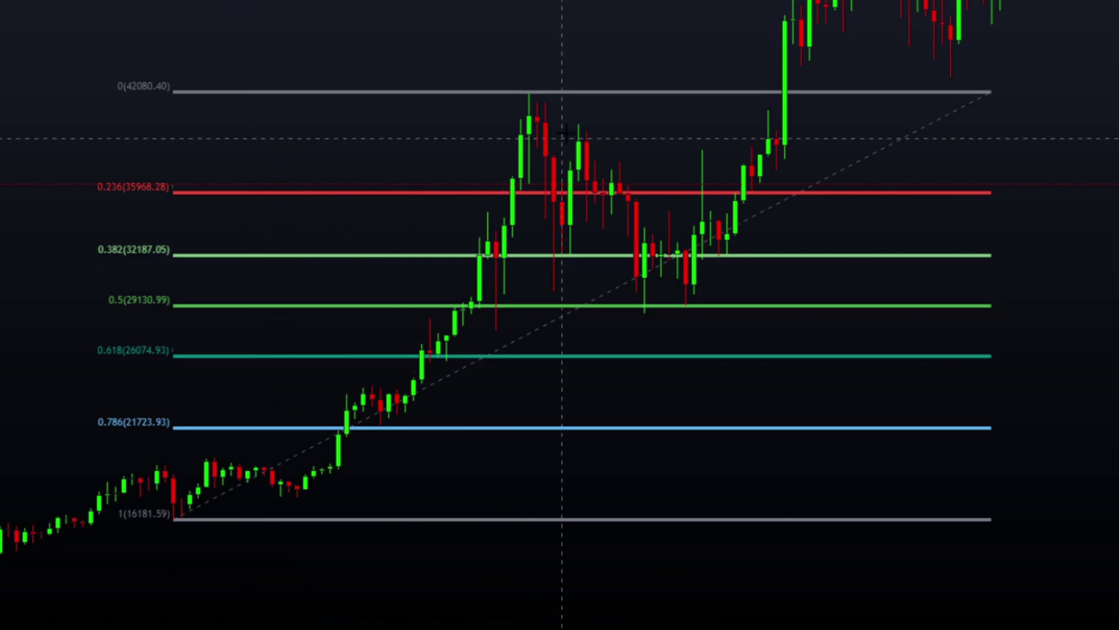
# Step: Trace the rally to the January high, mark the first drop, and circle the candles around the 0.236 level, deleting each mark
pyautogui.moveTo(213, 525)
pyautogui.mouseDown()
pyautogui.moveTo(513, 200)
pyautogui.moveTo(390, 145)
pyautogui.moveTo(590, 210)
pyautogui.mouseUp()
pyautogui.press('Delete')
pyautogui.moveTo(506, 108)
pyautogui.mouseDown()
pyautogui.moveTo(619, 201)
pyautogui.moveTo(525, 183)
pyautogui.mouseUp()
pyautogui.press('Delete')
pyautogui.moveTo(638, 175)
pyautogui.mouseDown()
pyautogui.moveTo(487, 173)
pyautogui.moveTo(611, 166)
pyautogui.moveTo(480, 160)
pyautogui.mouseUp()
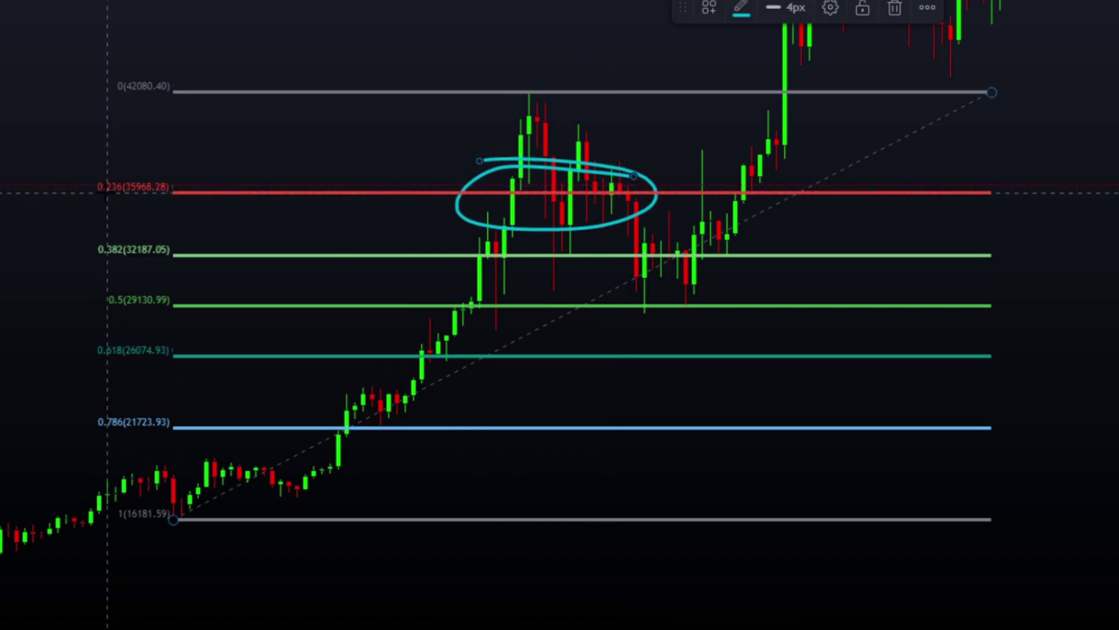
pyautogui.press('Delete')
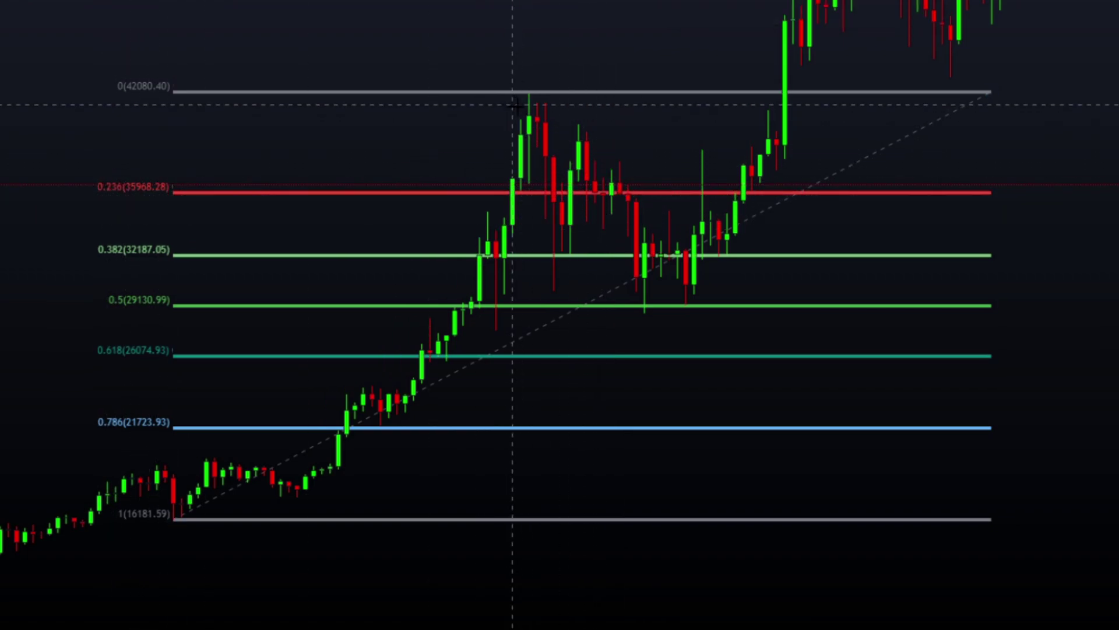
# Step: Trace the pullback from the January high down toward the 0.382 and 0.5 levels with the brush, deleting the strokes
pyautogui.moveTo(522, 109); pyautogui.dragTo(579, 139)
pyautogui.moveTo(620, 212); pyautogui.dragTo(680, 175)
pyautogui.press('Delete')
pyautogui.moveTo(506, 114)
pyautogui.mouseDown()
pyautogui.moveTo(637, 241)
pyautogui.moveTo(562, 274)
pyautogui.mouseUp()
pyautogui.press('Delete')
# Step: Circle the late-January lows at the 0.5 level and the 0.5 level label repeatedly, undoing each mark
pyautogui.moveTo(734, 281); pyautogui.dragTo(661, 275)
pyautogui.moveTo(637, 323)
pyautogui.mouseDown()
pyautogui.moveTo(750, 292)
pyautogui.moveTo(628, 281)
pyautogui.mouseUp()
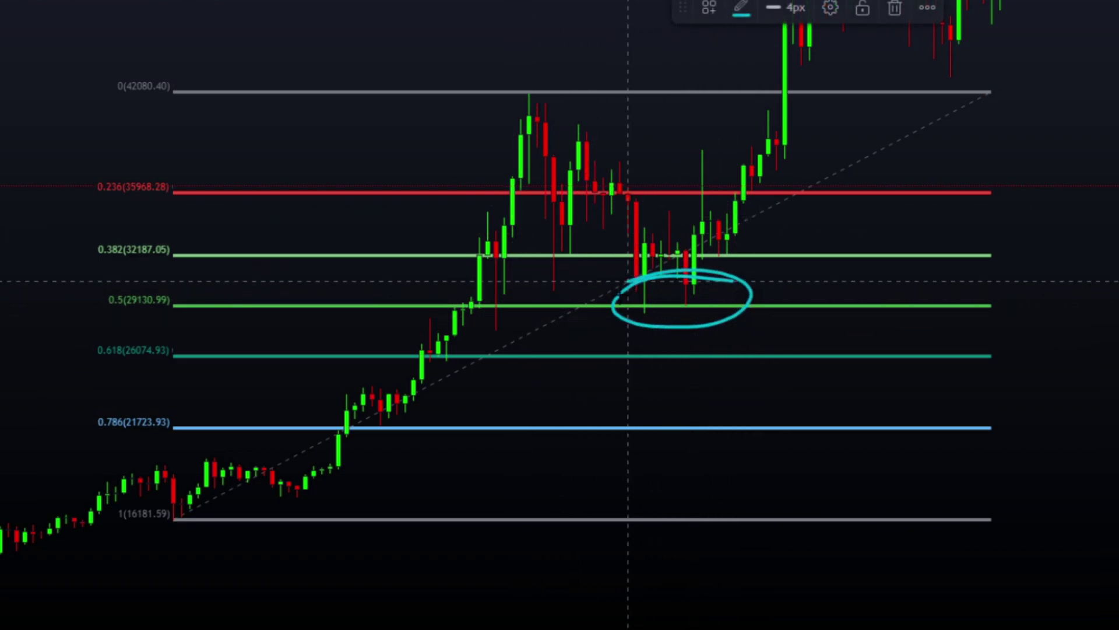
pyautogui.moveTo(717, 289); pyautogui.dragTo(673, 280)
pyautogui.hotkey('ctrl', 'z')
pyautogui.moveTo(178, 283)
pyautogui.mouseDown()
pyautogui.moveTo(66, 320)
pyautogui.moveTo(148, 280)
pyautogui.mouseUp()
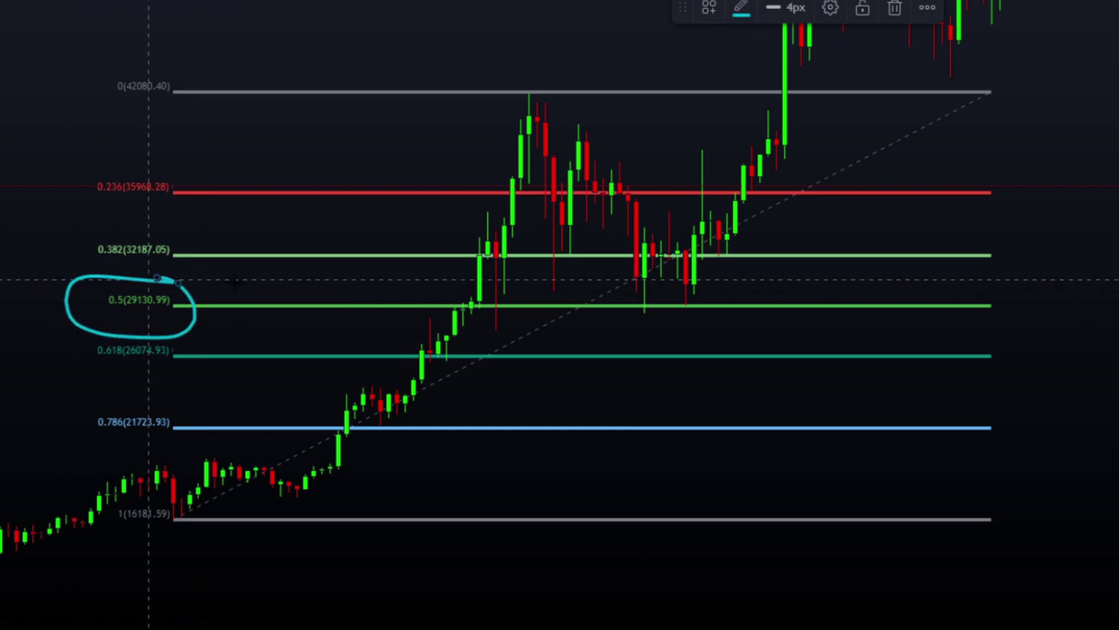
pyautogui.hotkey('ctrl', 'z')
pyautogui.moveTo(669, 281)
pyautogui.mouseDown()
pyautogui.moveTo(620, 316)
pyautogui.moveTo(661, 282)
pyautogui.moveTo(710, 317)
pyautogui.moveTo(693, 274)
pyautogui.mouseUp()
pyautogui.hotkey('ctrl', 'z')
pyautogui.hotkey('ctrl', 'z')
pyautogui.moveTo(716, 226); pyautogui.dragTo(677, 311)
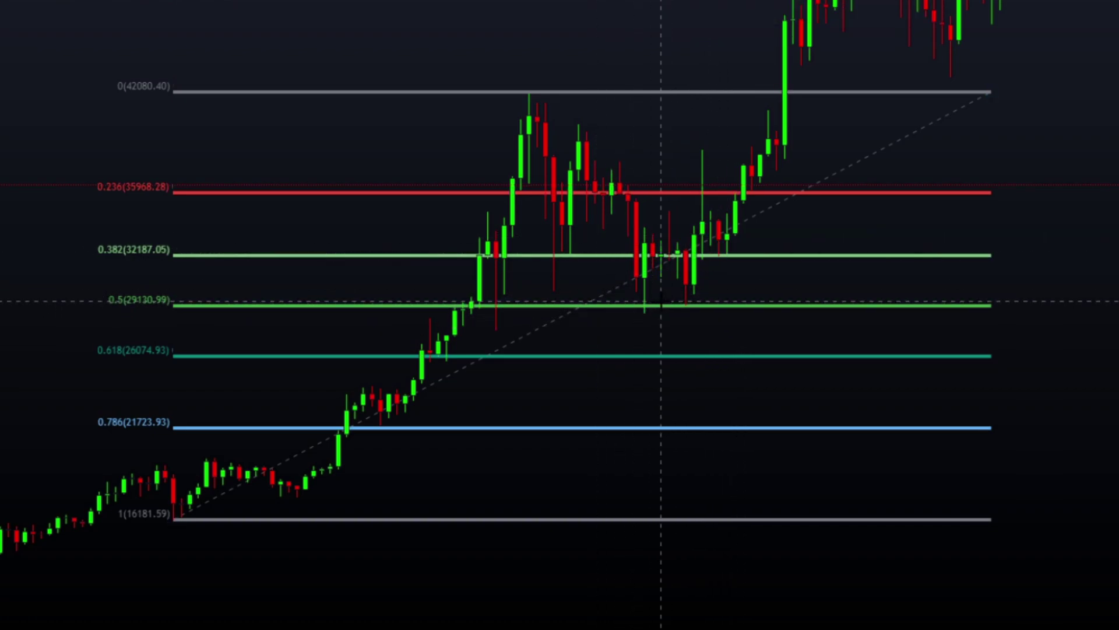
# Step: Sketch rising brush strokes along the uptrend from the November low, undoing each one
pyautogui.moveTo(439, 484)
pyautogui.mouseDown()
pyautogui.moveTo(670, 345)
pyautogui.moveTo(700, 142)
pyautogui.moveTo(992, 262)
pyautogui.mouseUp()
pyautogui.moveTo(282, 581)
pyautogui.mouseDown()
pyautogui.moveTo(767, 288)
pyautogui.moveTo(717, 177)
pyautogui.moveTo(977, 250)
pyautogui.mouseUp()
pyautogui.hotkey('ctrl', 'z')
pyautogui.moveTo(174, 536)
pyautogui.mouseDown()
pyautogui.moveTo(197, 524)
pyautogui.moveTo(400, 148)
pyautogui.moveTo(643, 153)
pyautogui.mouseUp()
pyautogui.hotkey('ctrl', 'z')
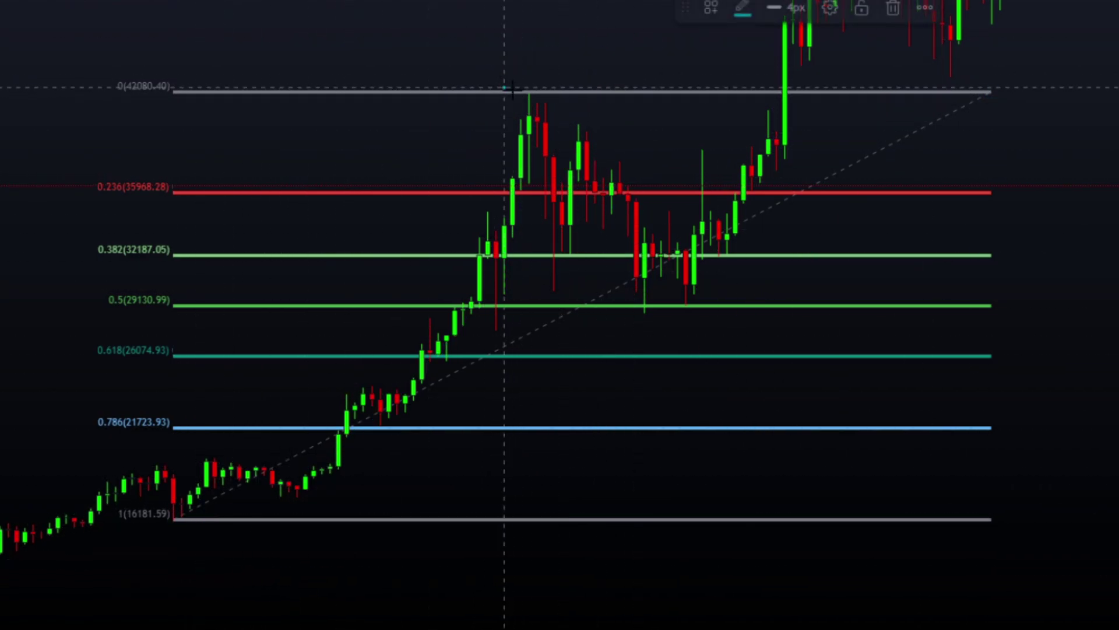
# Step: Draw a curved arrow from the January high down past the 0.618 level to just above 0.786, and circle the 0.618 level label
pyautogui.moveTo(506, 87); pyautogui.dragTo(580, 130)
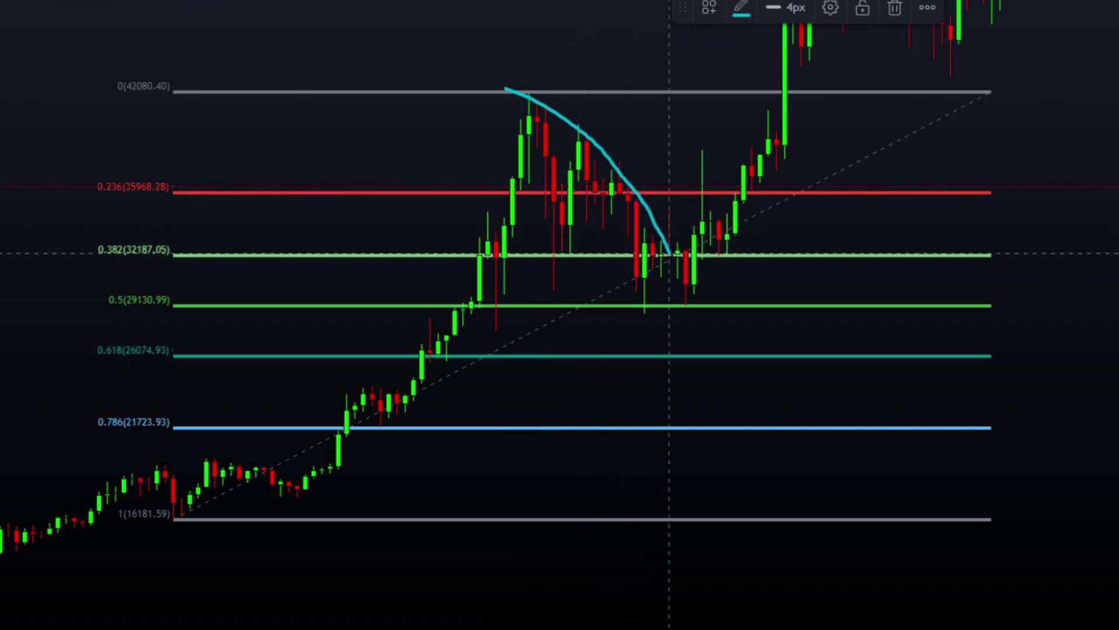
pyautogui.moveTo(702, 391); pyautogui.dragTo(778, 357)
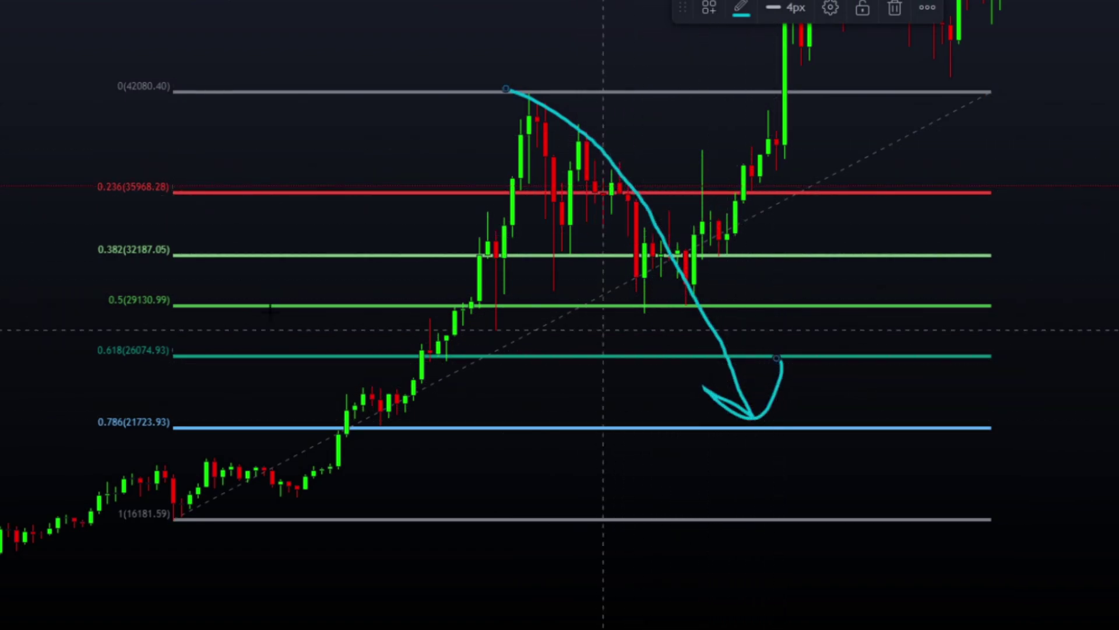
pyautogui.moveTo(182, 340); pyautogui.dragTo(140, 382)
pyautogui.press('Delete')
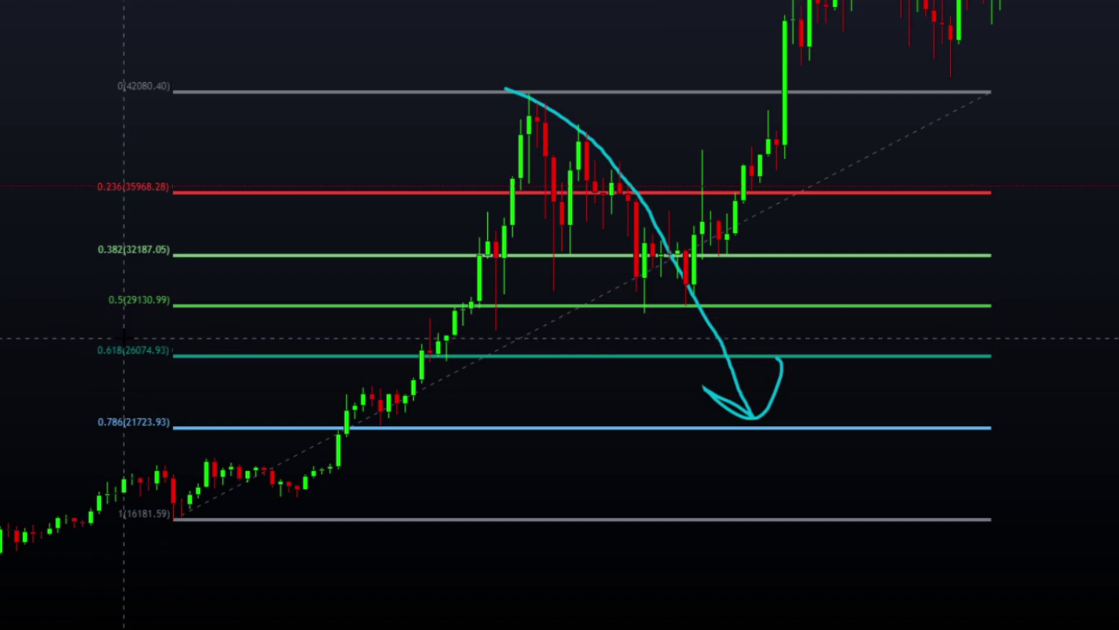
pyautogui.moveTo(163, 334); pyautogui.dragTo(58, 341)
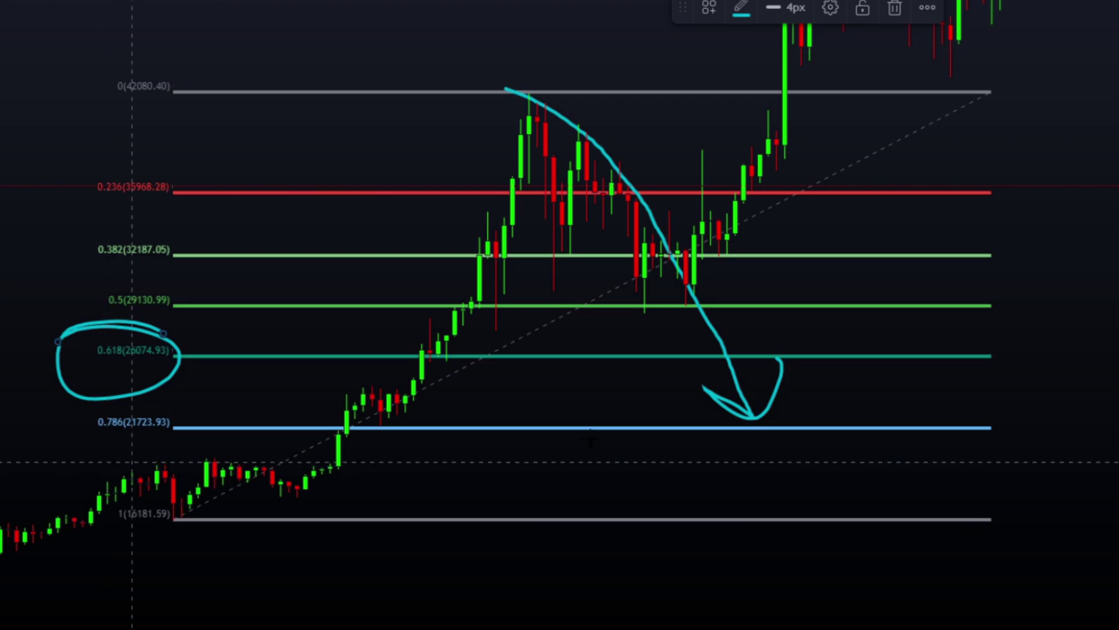
pyautogui.moveTo(293, 601)
pyautogui.mouseDown()
pyautogui.moveTo(718, 480)
pyautogui.moveTo(1118, 101)
pyautogui.mouseUp()
pyautogui.hotkey('ctrl', 'z')
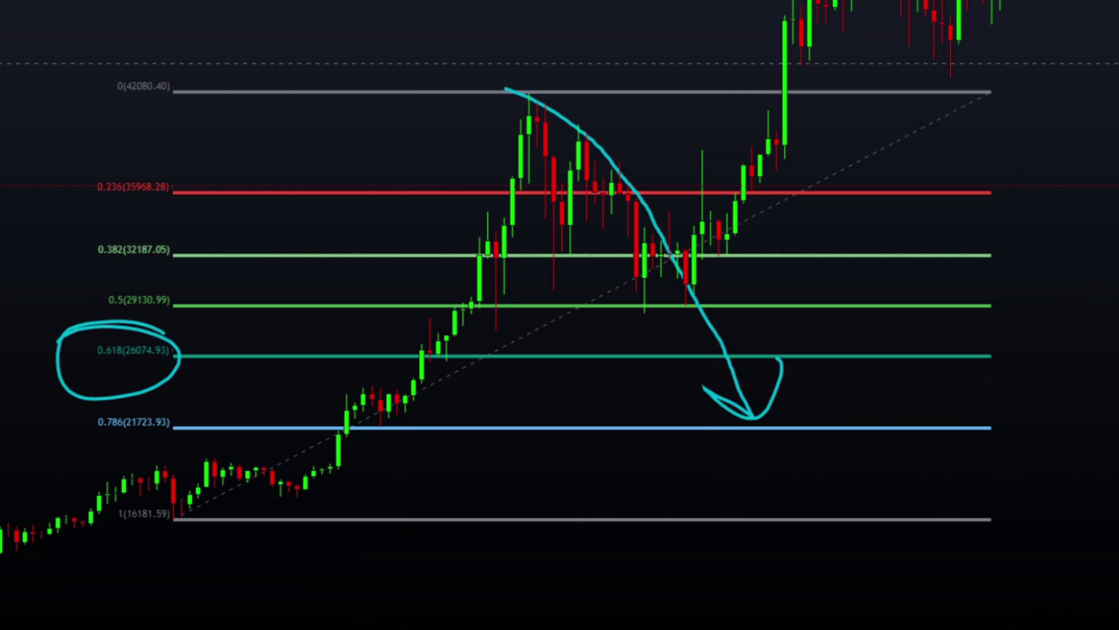